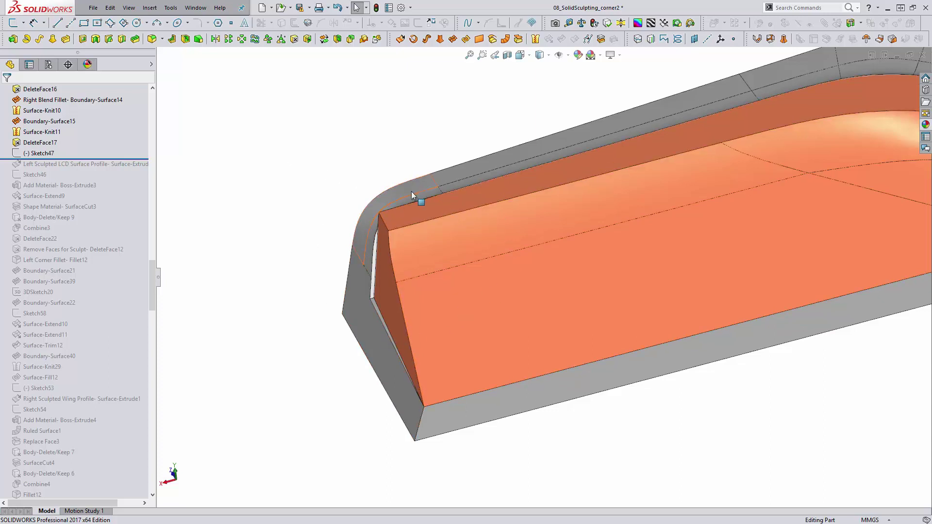
# Roll history forward past Add Material- Boss-Extrude3 so the green block fills the corner
pyautogui.moveTo(441, 238); pyautogui.dragTo(447, 264, button='middle')
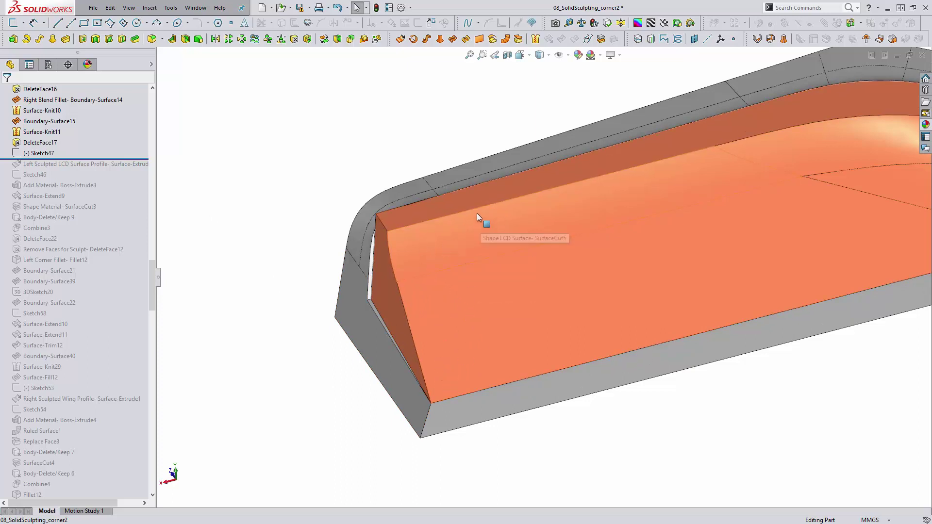
pyautogui.moveTo(396, 261)
pyautogui.mouseDown(button='middle')
pyautogui.moveTo(456, 250)
pyautogui.moveTo(436, 254)
pyautogui.moveTo(458, 413)
pyautogui.moveTo(385, 363)
pyautogui.mouseUp(button='middle')
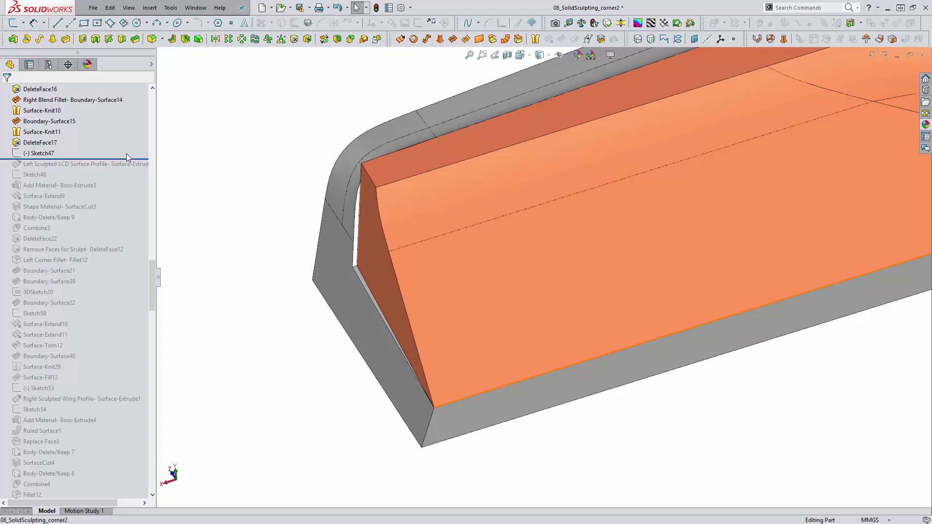
pyautogui.moveTo(129, 158); pyautogui.dragTo(130, 191)
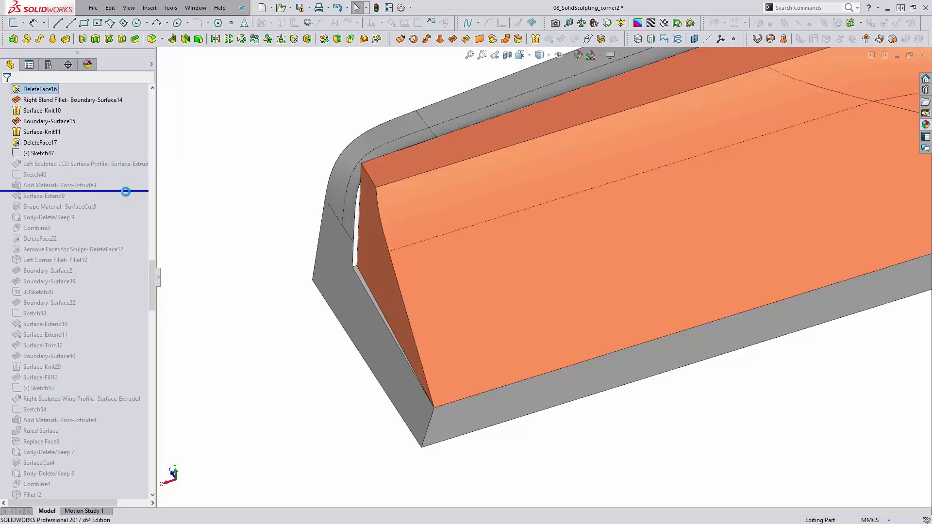
pyautogui.keyDown('ctrl'); pyautogui.moveTo(254, 267); pyautogui.dragTo(183, 254, button='middle'); pyautogui.keyUp('ctrl')
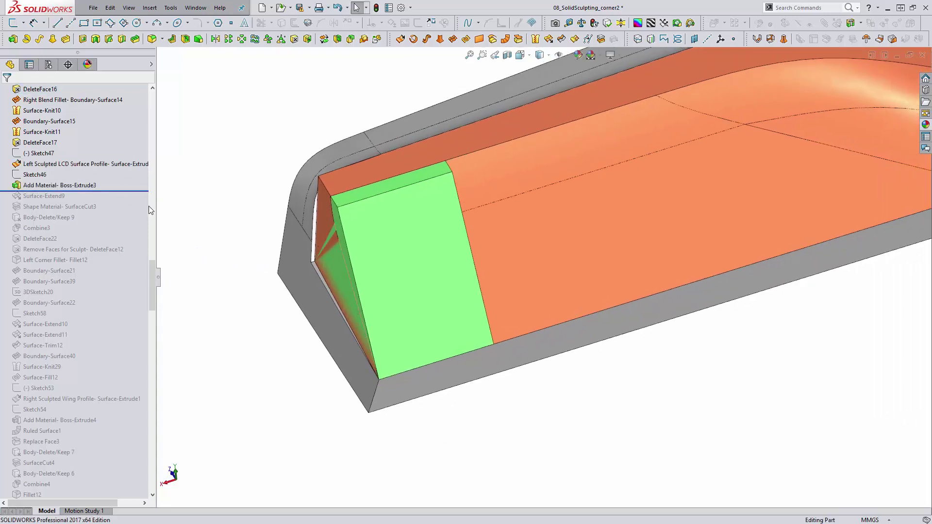
pyautogui.moveTo(79, 187)
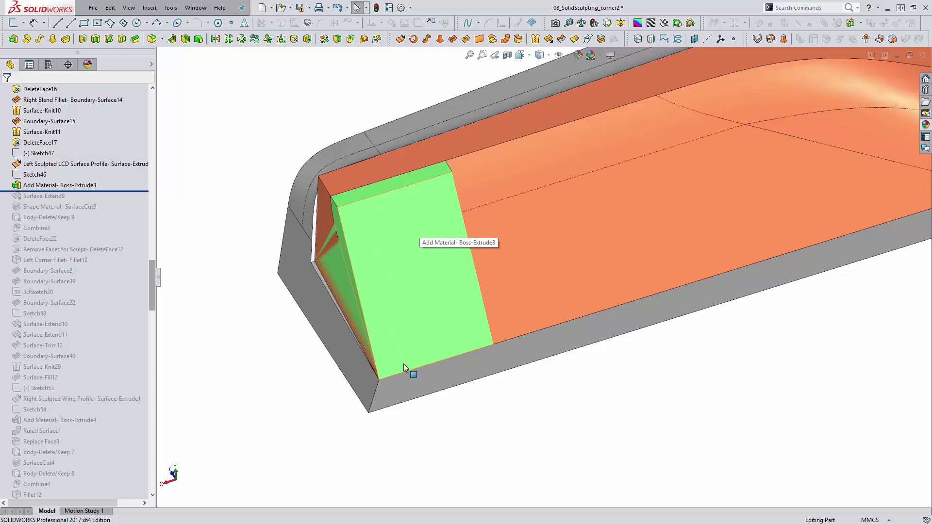
pyautogui.scroll(3, 407, 224)
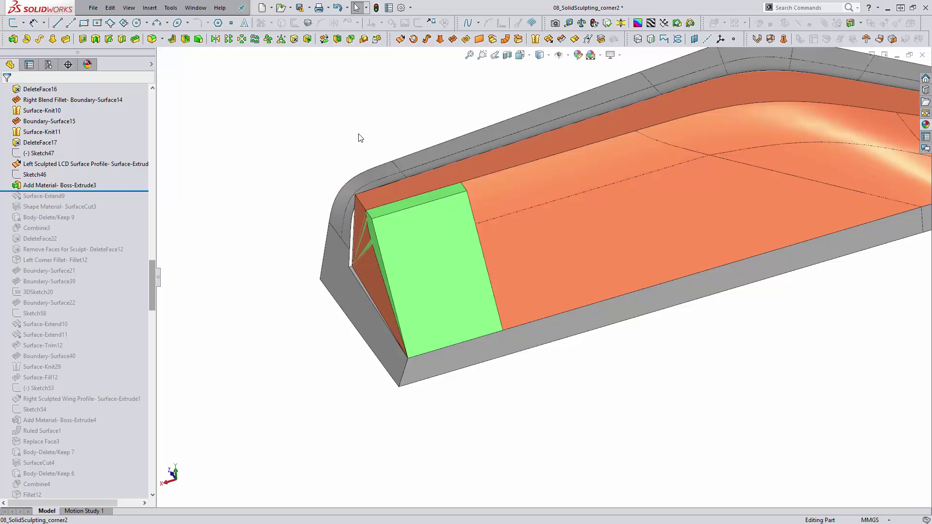
pyautogui.keyDown('ctrl'); pyautogui.moveTo(358, 138); pyautogui.dragTo(343, 137, button='middle'); pyautogui.keyUp('ctrl')
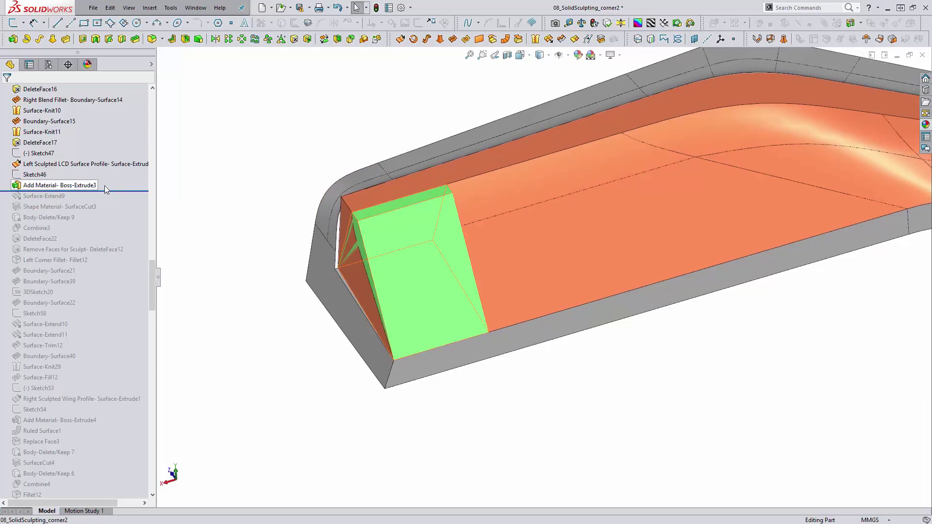
# Show the Left Sculpted LCD Surface Profile sketch, inspect the corner, then roll past Shape Material- SurfaceCut3
pyautogui.click(109, 164)
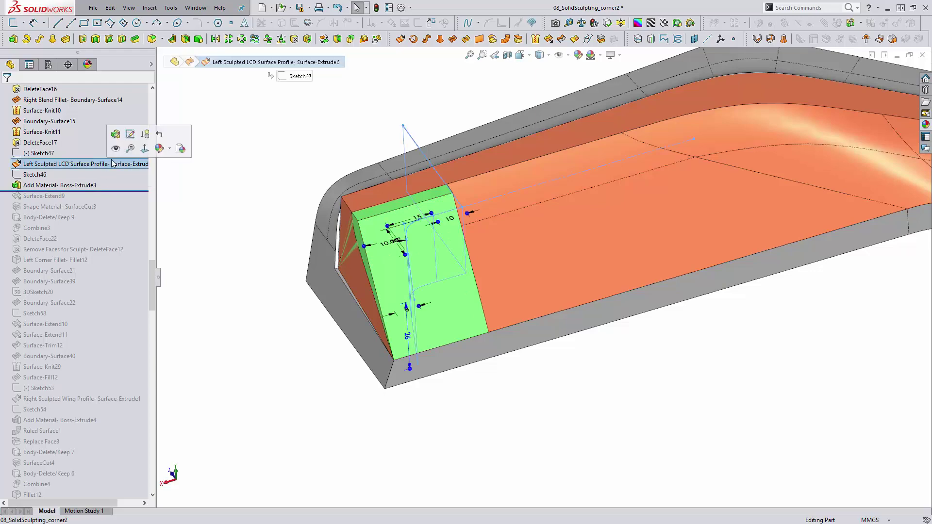
pyautogui.click(273, 153)
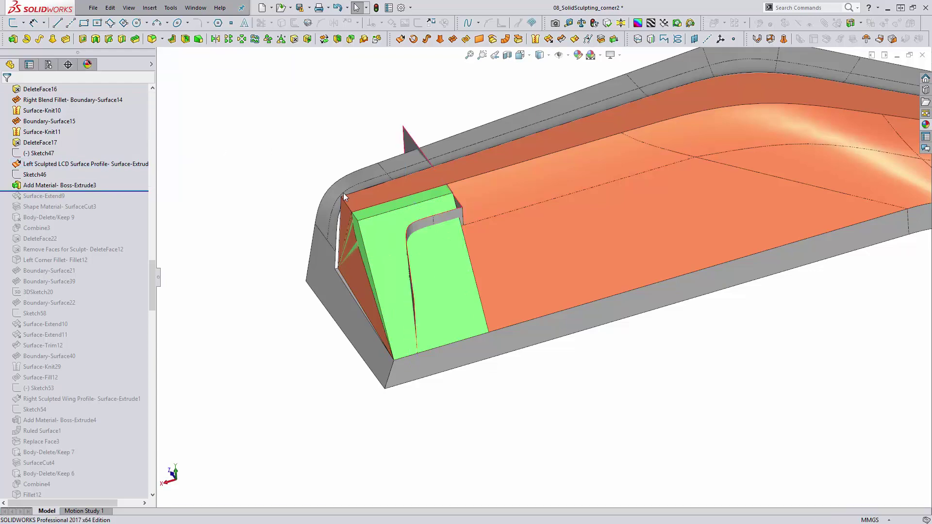
pyautogui.moveTo(343, 193)
pyautogui.mouseDown(button='middle')
pyautogui.moveTo(425, 275)
pyautogui.moveTo(443, 347)
pyautogui.moveTo(441, 332)
pyautogui.mouseUp(button='middle')
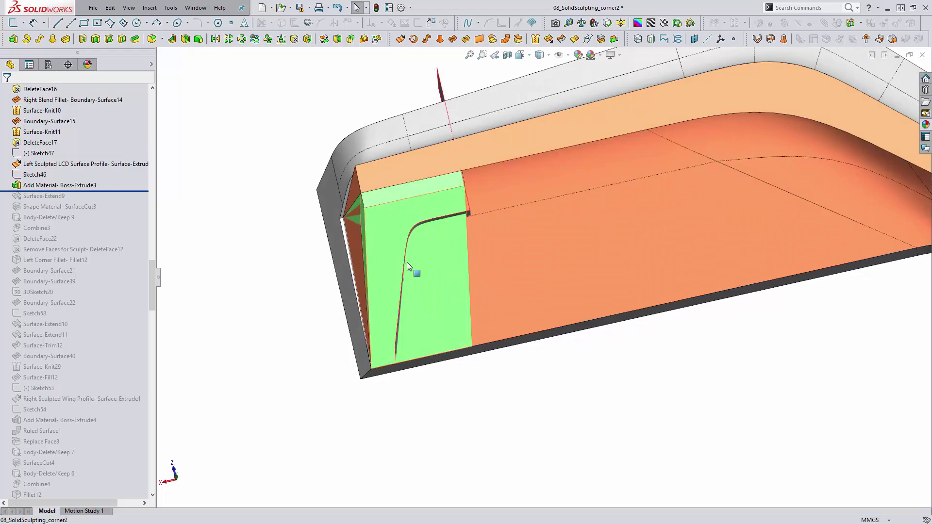
pyautogui.moveTo(455, 347); pyautogui.dragTo(266, 194, button='middle')
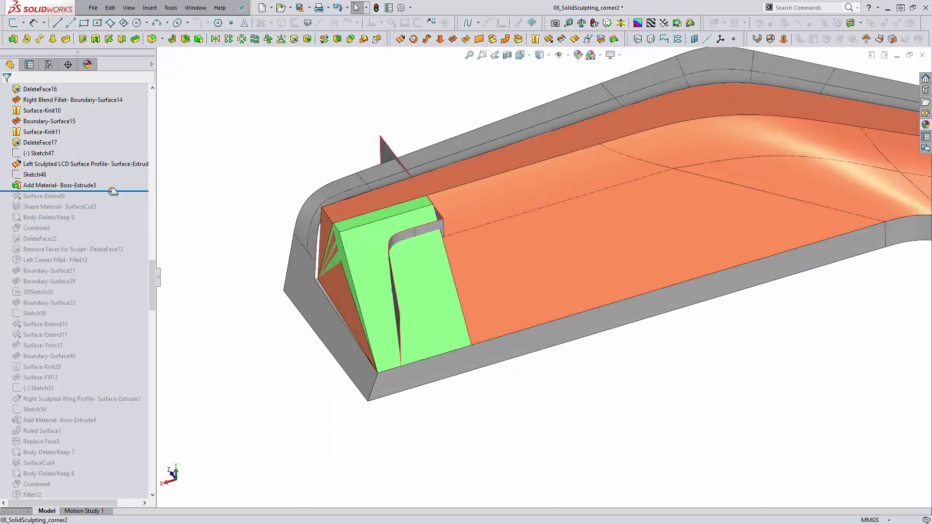
pyautogui.moveTo(113, 190); pyautogui.dragTo(114, 212)
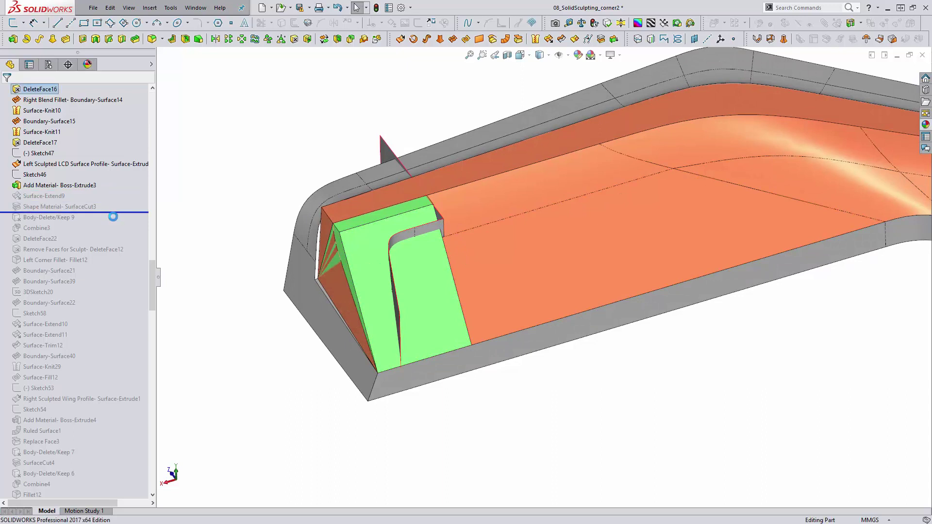
# Roll history forward past Body-Delete/Keep 9 and then Combine3
pyautogui.keyDown('ctrl'); pyautogui.moveTo(364, 252); pyautogui.dragTo(337, 245, button='middle'); pyautogui.keyUp('ctrl')
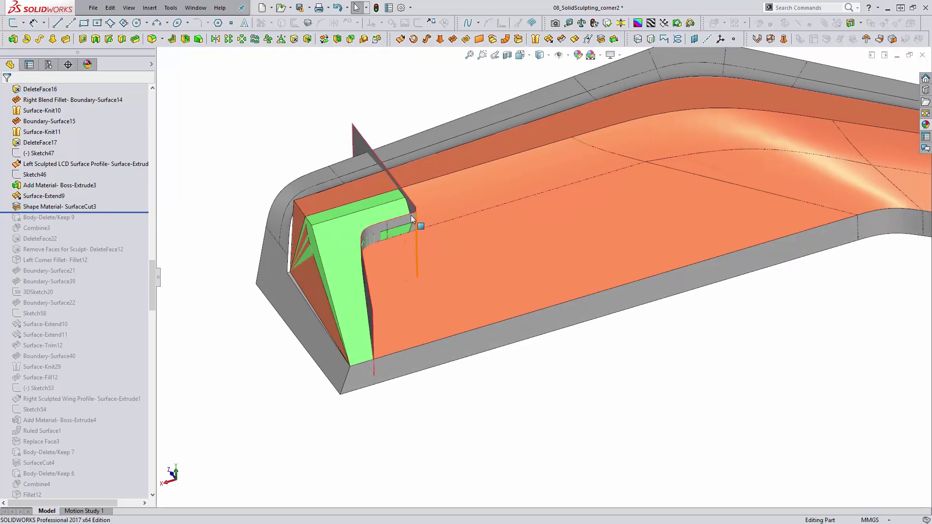
pyautogui.moveTo(128, 212); pyautogui.dragTo(128, 223)
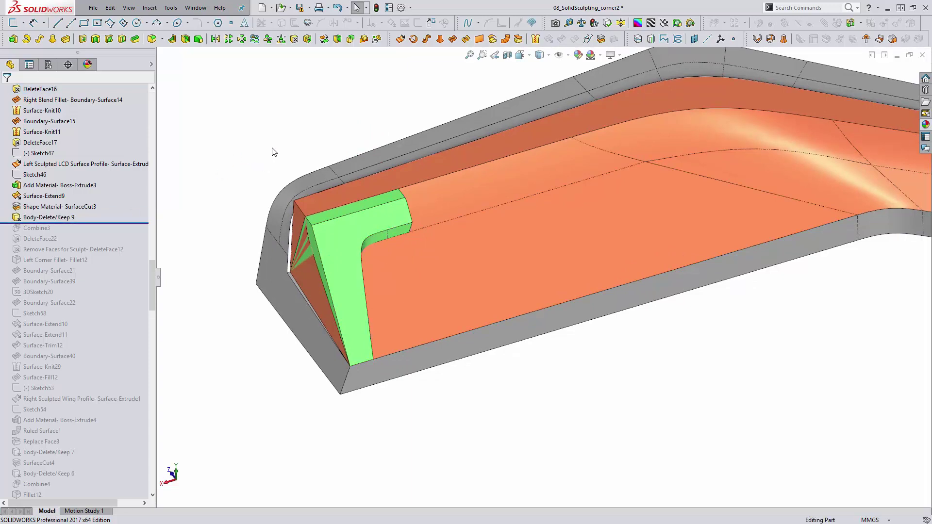
pyautogui.scroll(-2, 404, 233)
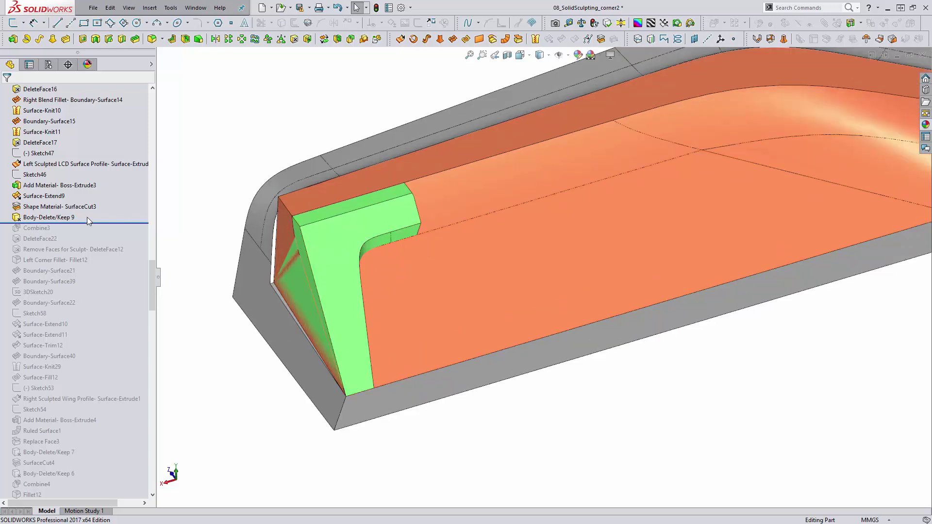
pyautogui.scroll(-1, 119, 221)
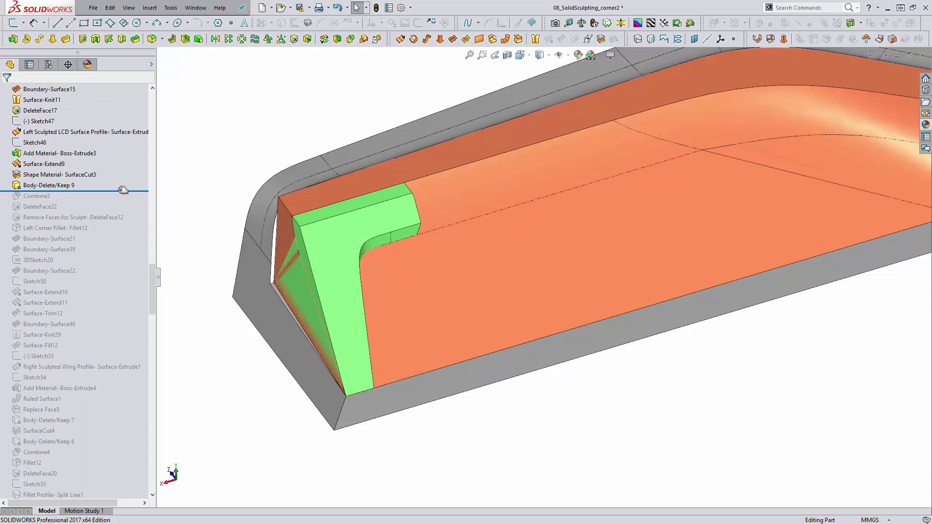
pyautogui.moveTo(123, 190); pyautogui.dragTo(122, 200)
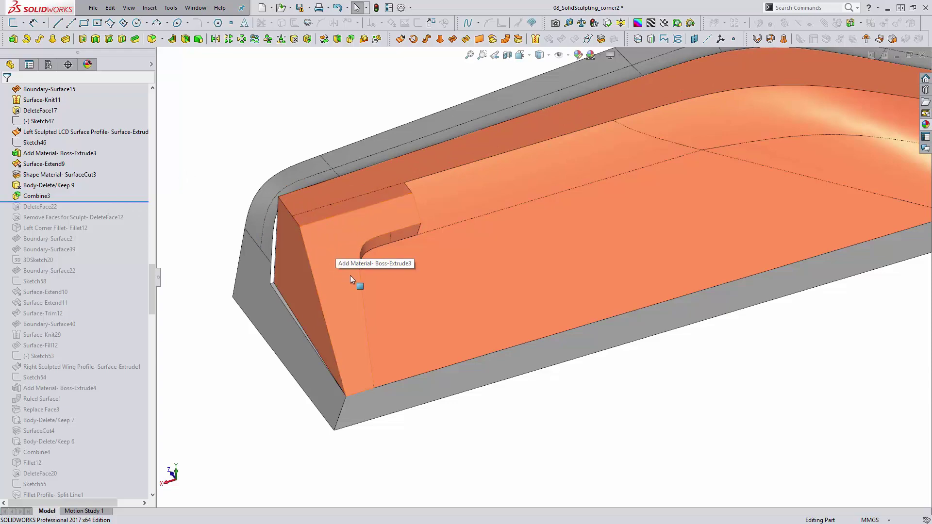
# Orbit the merged corner and select its edge to check the length
pyautogui.moveTo(361, 296); pyautogui.dragTo(277, 297, button='middle')
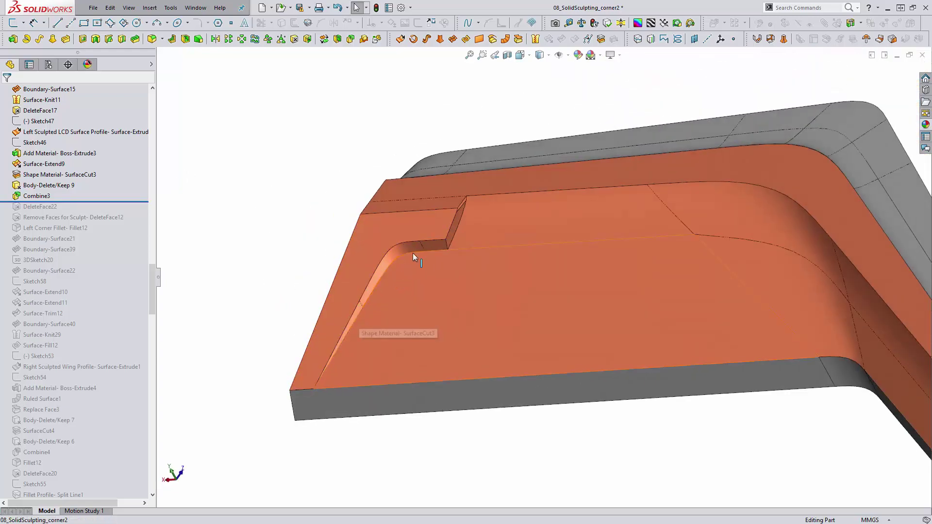
pyautogui.moveTo(380, 295); pyautogui.dragTo(462, 287, button='middle')
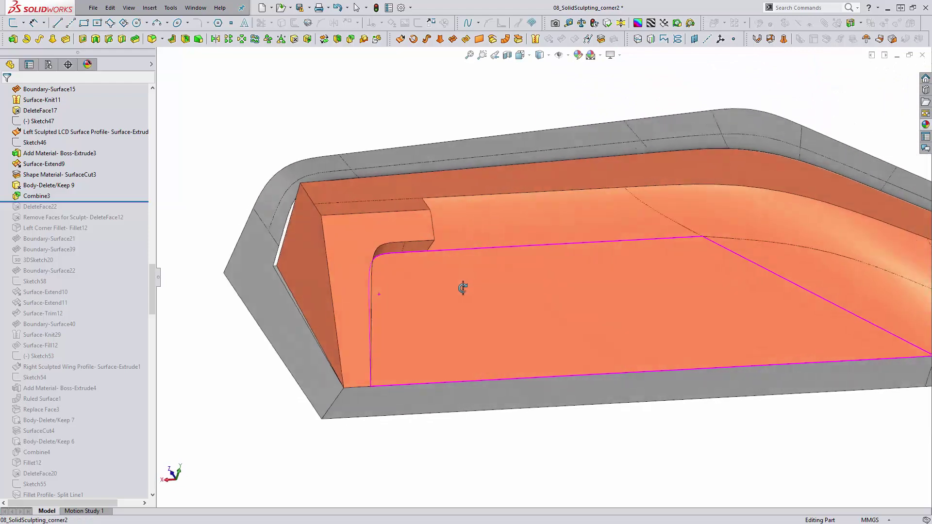
pyautogui.click(330, 269)
pyautogui.moveTo(331, 269)
pyautogui.mouseDown(button='middle')
pyautogui.moveTo(283, 262)
pyautogui.moveTo(275, 272)
pyautogui.mouseUp(button='middle')
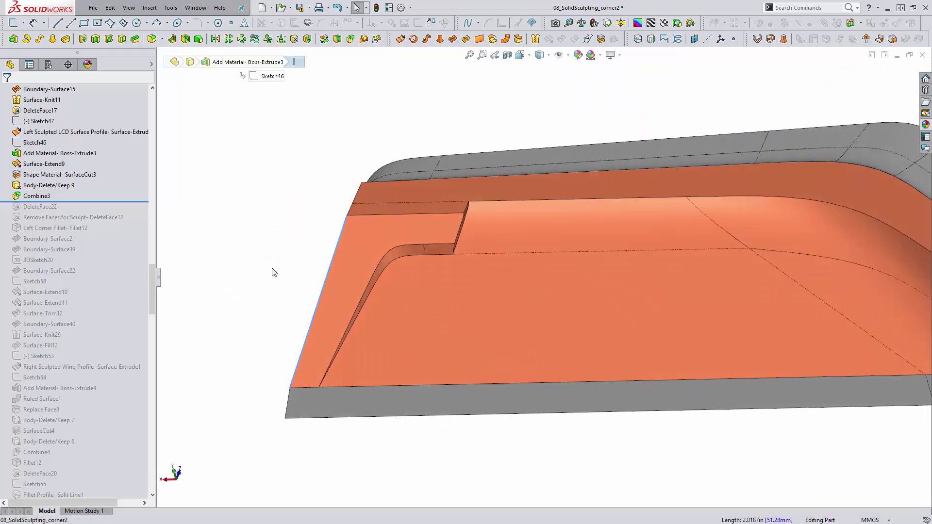
pyautogui.click(274, 272)
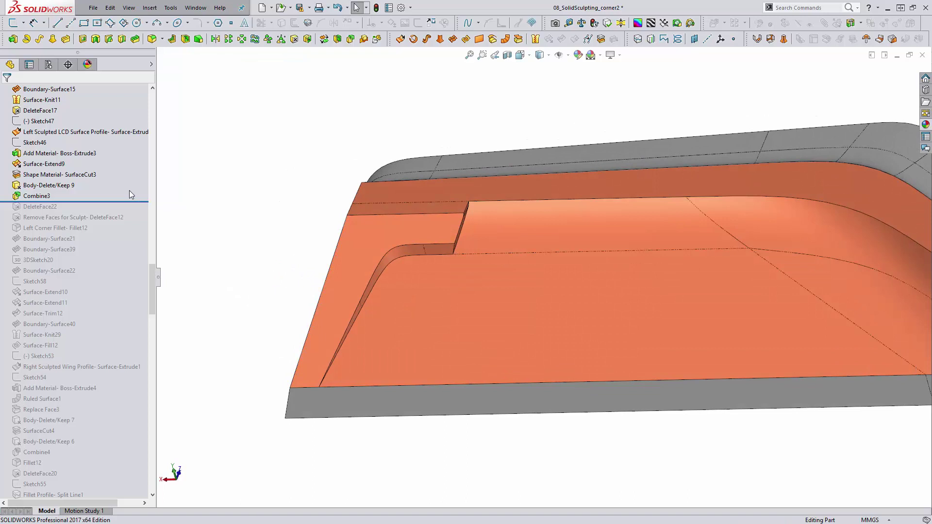
pyautogui.scroll(-1, 129, 194)
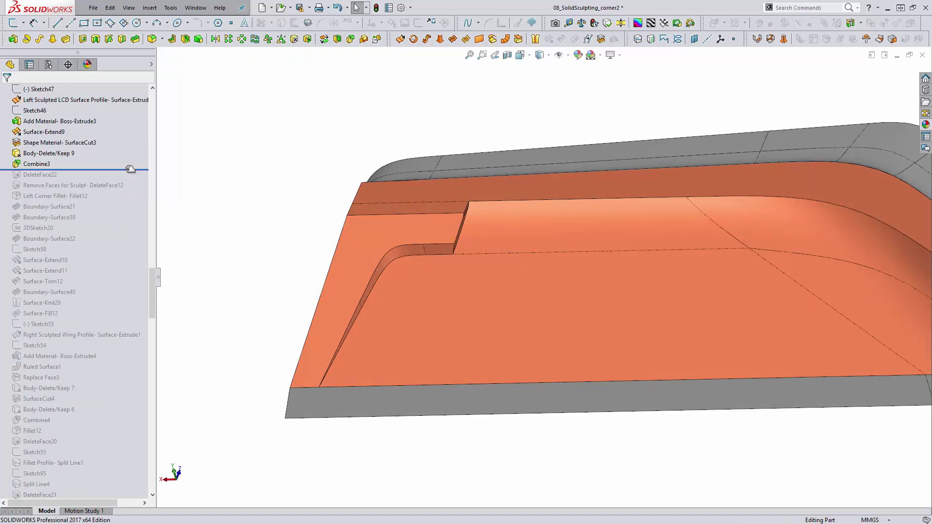
pyautogui.moveTo(131, 169); pyautogui.dragTo(132, 191)
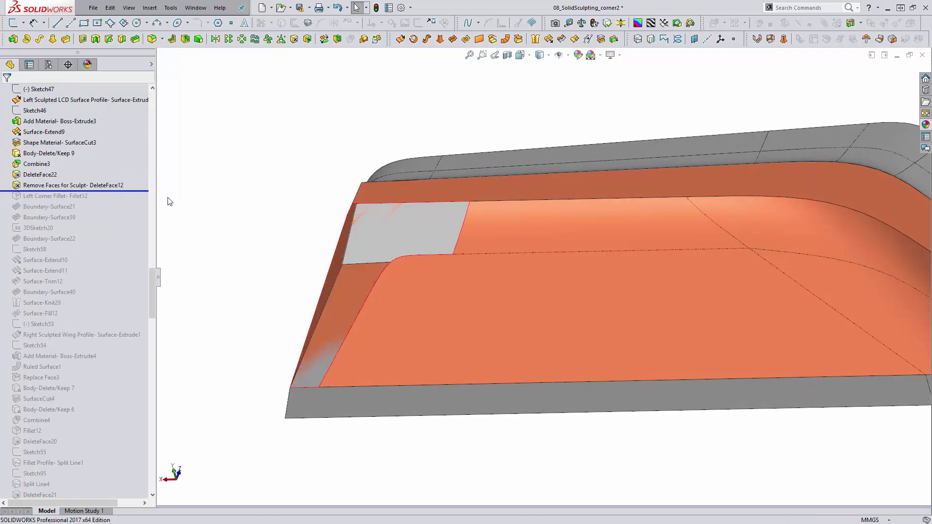
pyautogui.click(97, 185)
pyautogui.click(119, 165)
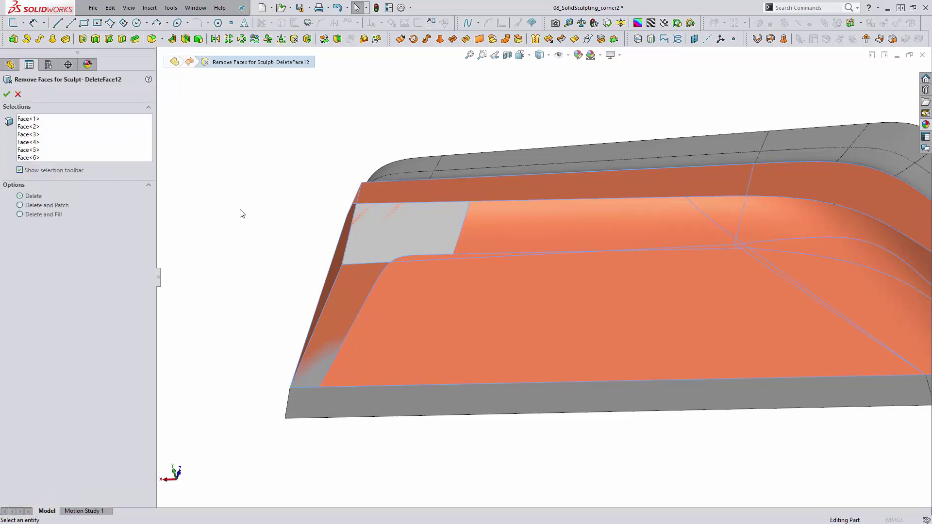
pyautogui.moveTo(471, 267); pyautogui.dragTo(498, 255, button='middle')
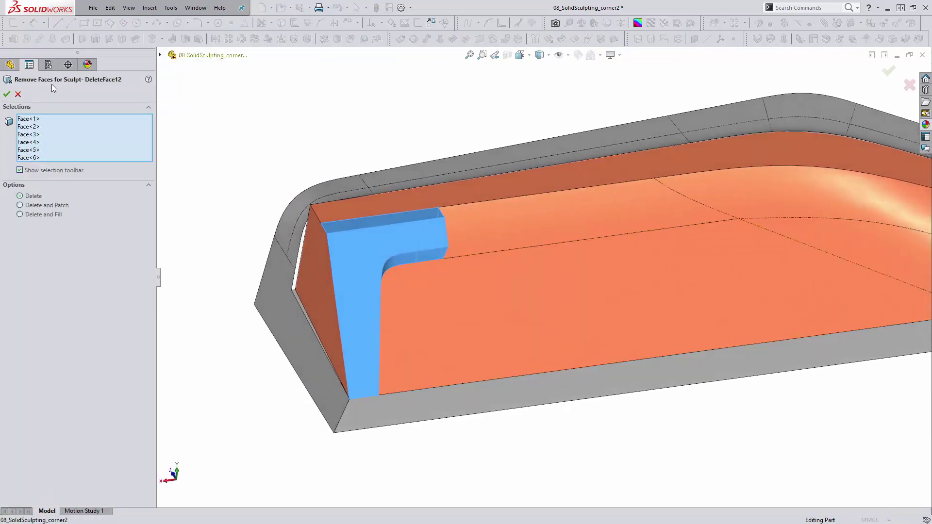
pyautogui.click(7, 94)
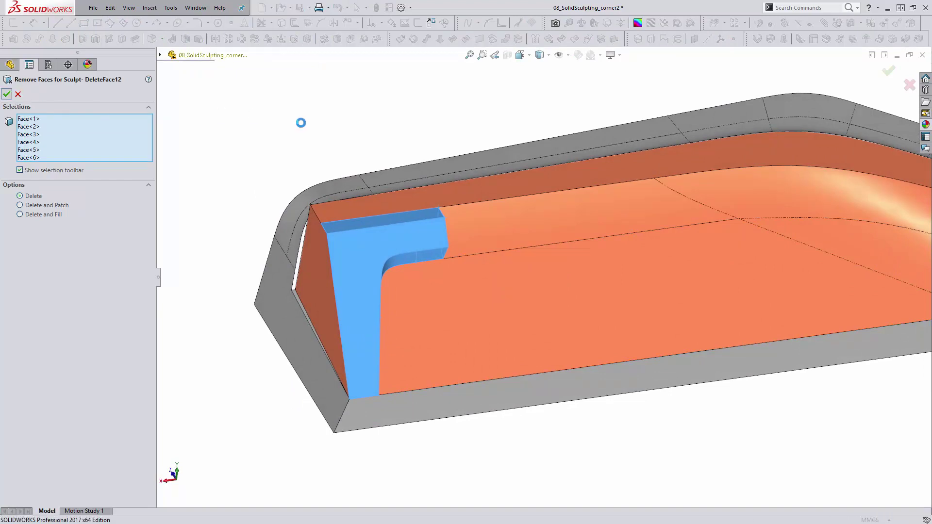
pyautogui.keyDown('ctrl'); pyautogui.moveTo(326, 203); pyautogui.dragTo(296, 204, button='middle'); pyautogui.keyUp('ctrl')
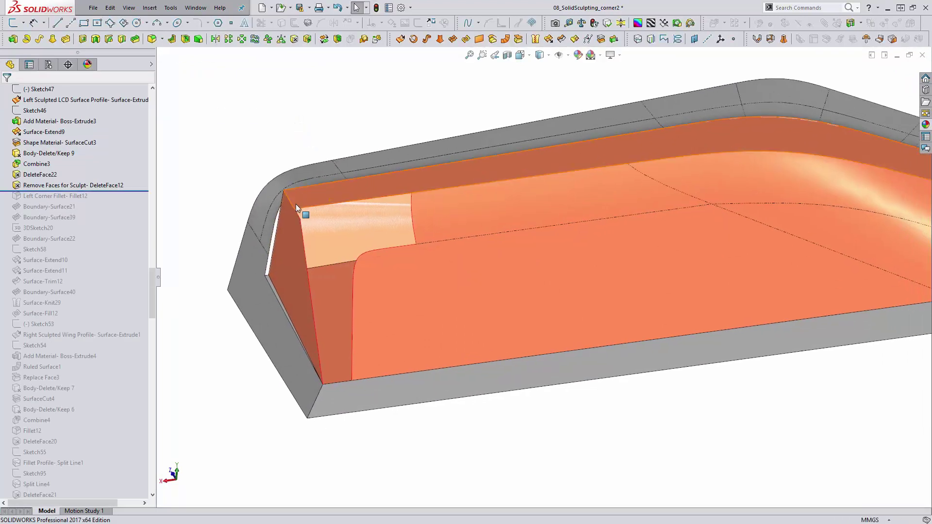
pyautogui.click(292, 205)
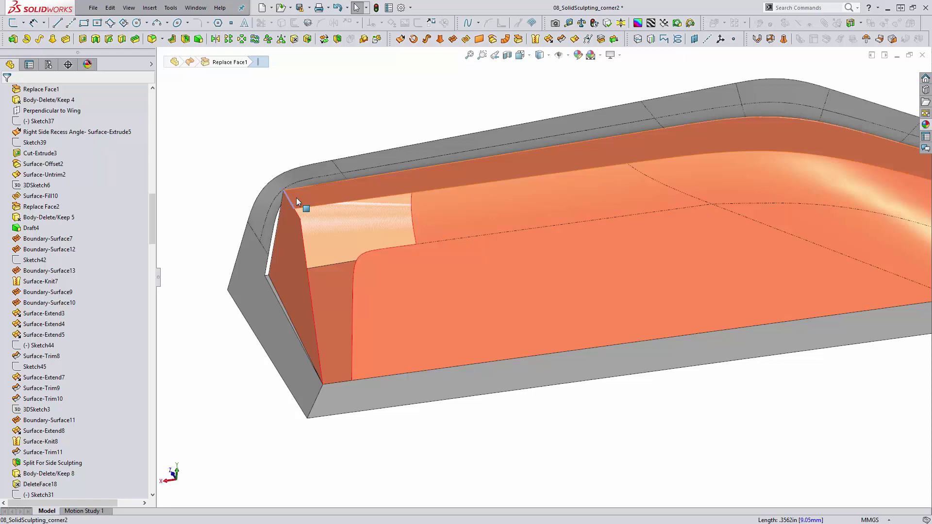
pyautogui.moveTo(153, 202); pyautogui.dragTo(153, 275)
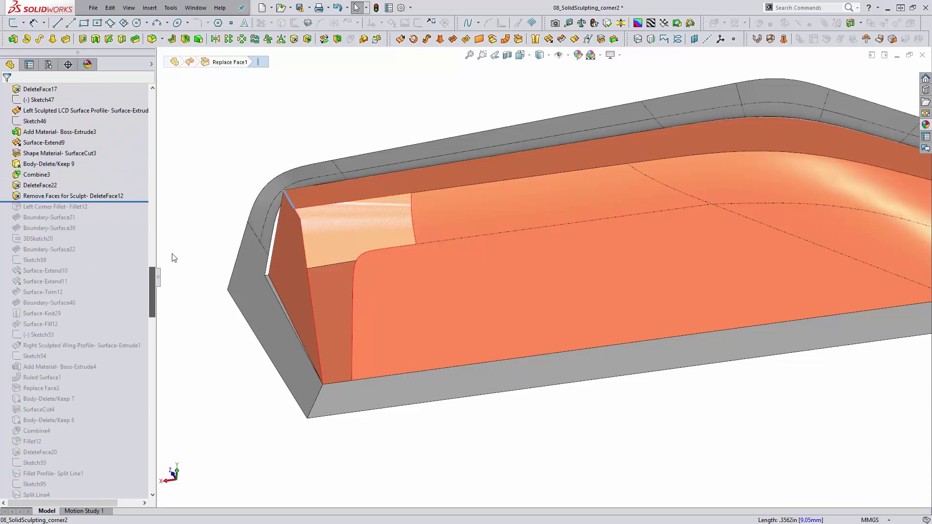
pyautogui.click(307, 277)
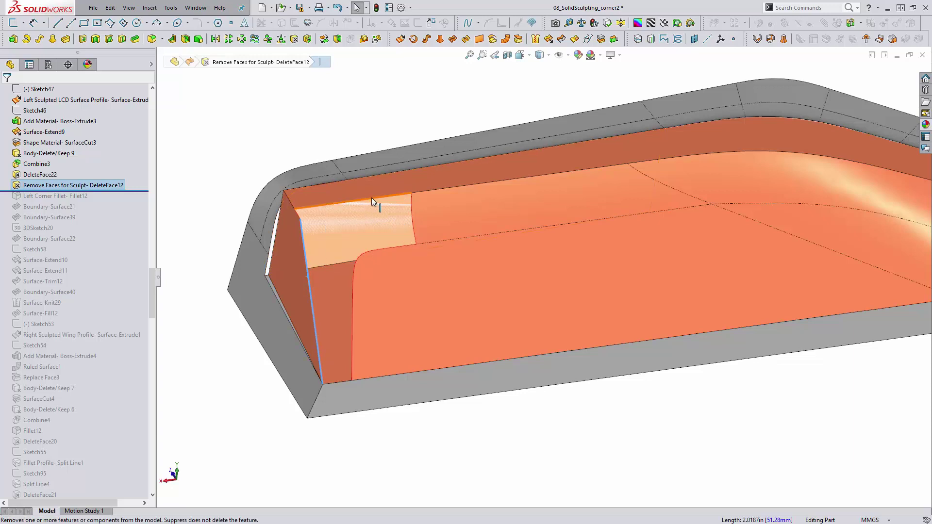
pyautogui.click(335, 147)
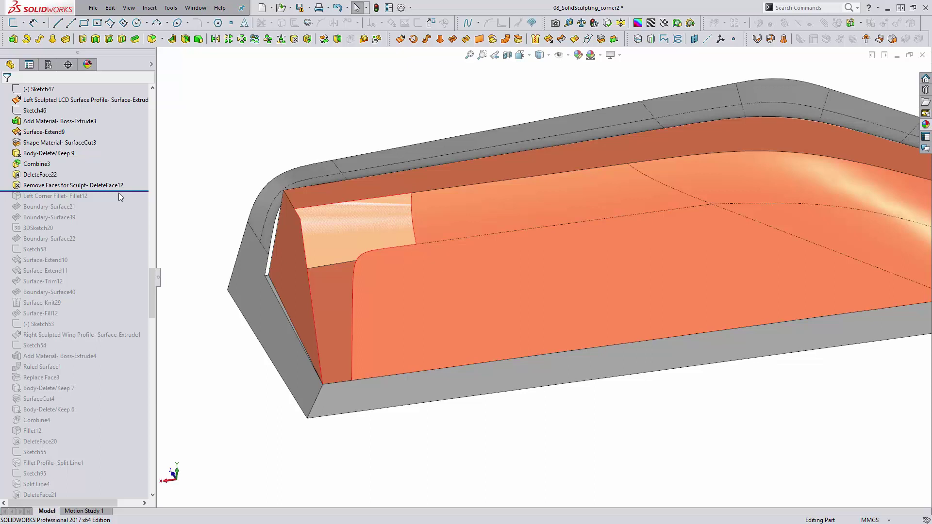
# Roll history forward to include Left Corner Fillet-Fillet12 and open it for editing
pyautogui.moveTo(118, 193); pyautogui.dragTo(112, 203)
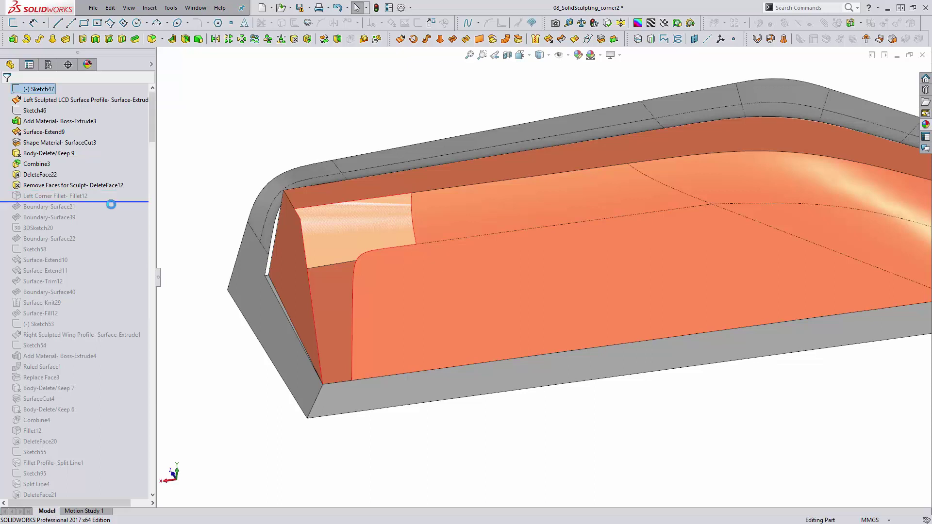
pyautogui.click(73, 196)
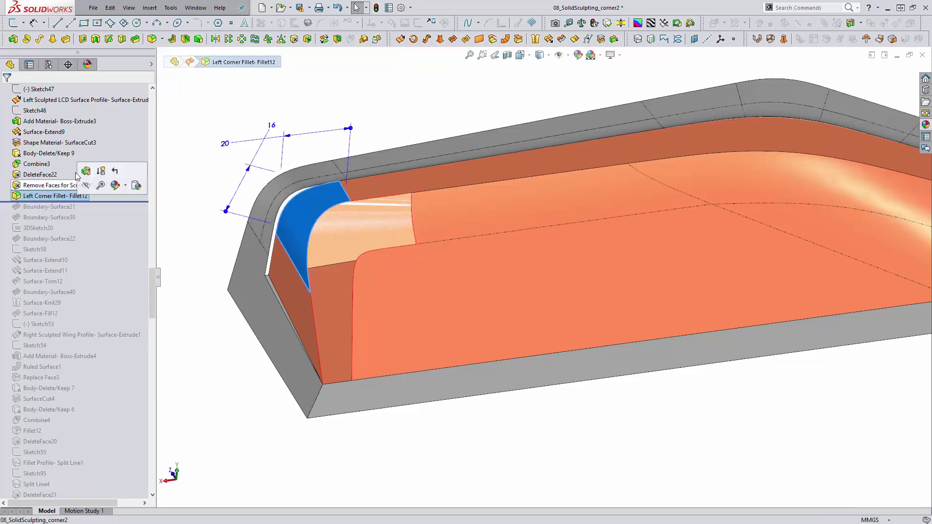
pyautogui.click(86, 171)
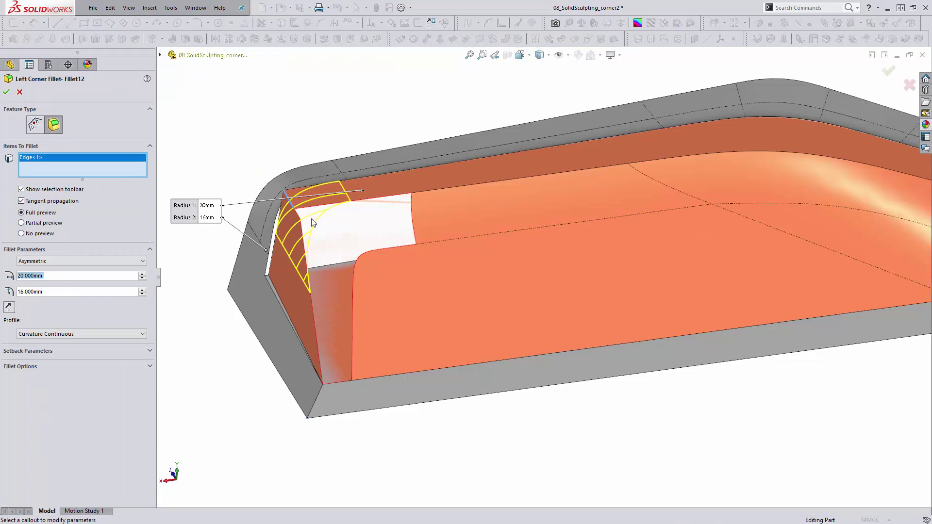
pyautogui.scroll(-2, 316, 221)
pyautogui.scroll(2, 316, 227)
pyautogui.moveTo(316, 226); pyautogui.dragTo(270, 202, button='middle')
# Review the asymmetric 20 mm / 16 mm Curvature Continuous fillet settings and preview
pyautogui.scroll(-2, 318, 224)
pyautogui.scroll(2, 298, 216)
pyautogui.scroll(-2, 271, 202)
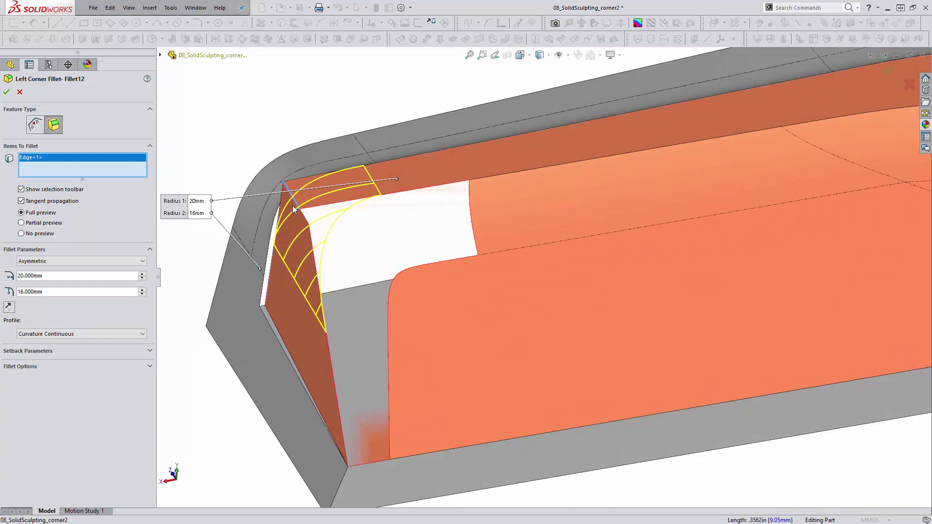
pyautogui.scroll(1, 308, 229)
pyautogui.scroll(2, 333, 270)
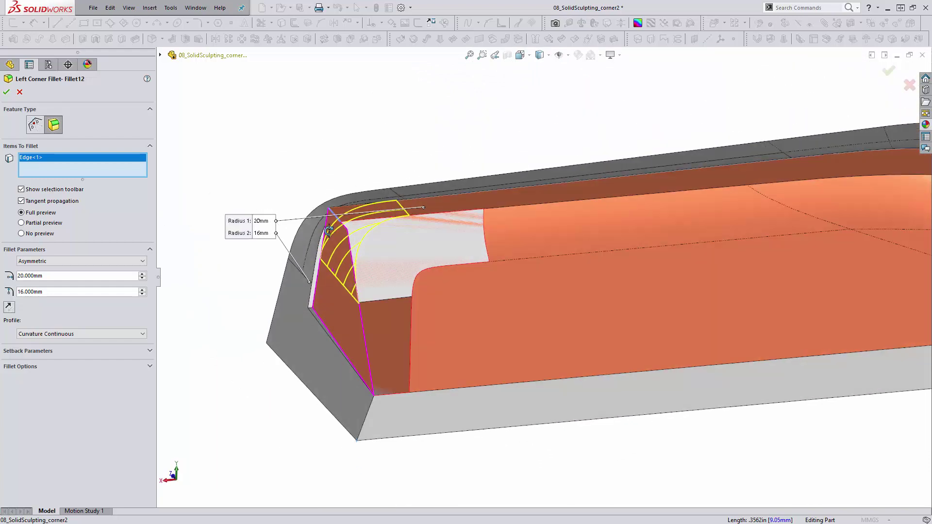
pyautogui.scroll(-2, 243, 245)
pyautogui.moveTo(59, 293); pyautogui.dragTo(3, 292)
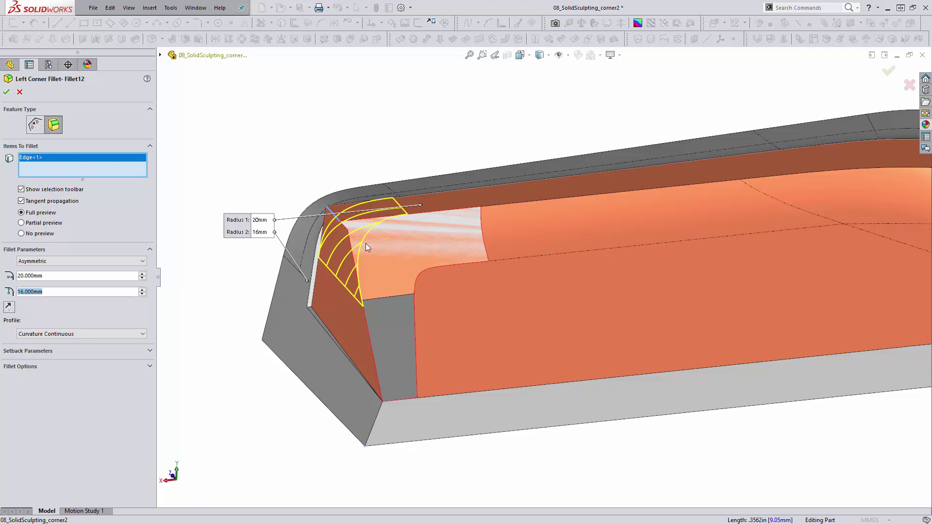
pyautogui.moveTo(366, 243)
pyautogui.mouseDown(button='middle')
pyautogui.moveTo(358, 234)
pyautogui.moveTo(327, 235)
pyautogui.moveTo(373, 260)
pyautogui.mouseUp(button='middle')
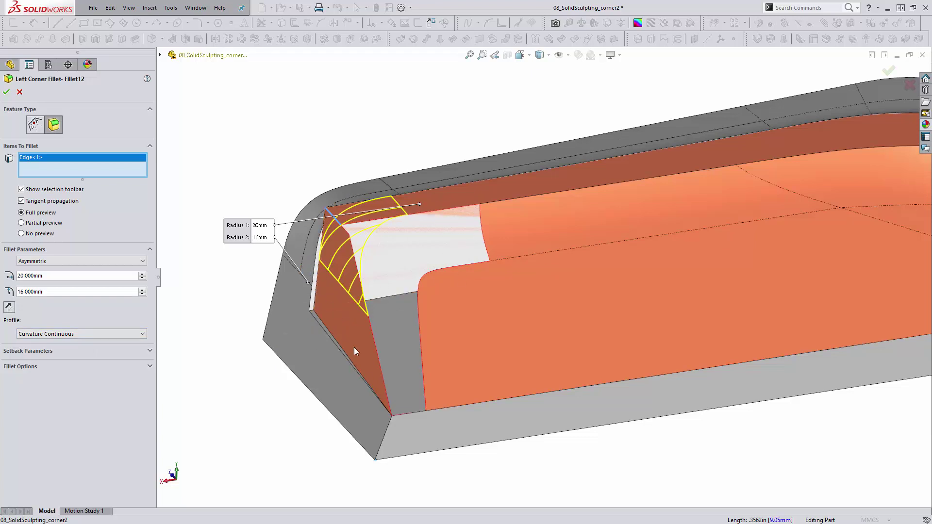
pyautogui.moveTo(429, 204); pyautogui.dragTo(414, 200, button='middle')
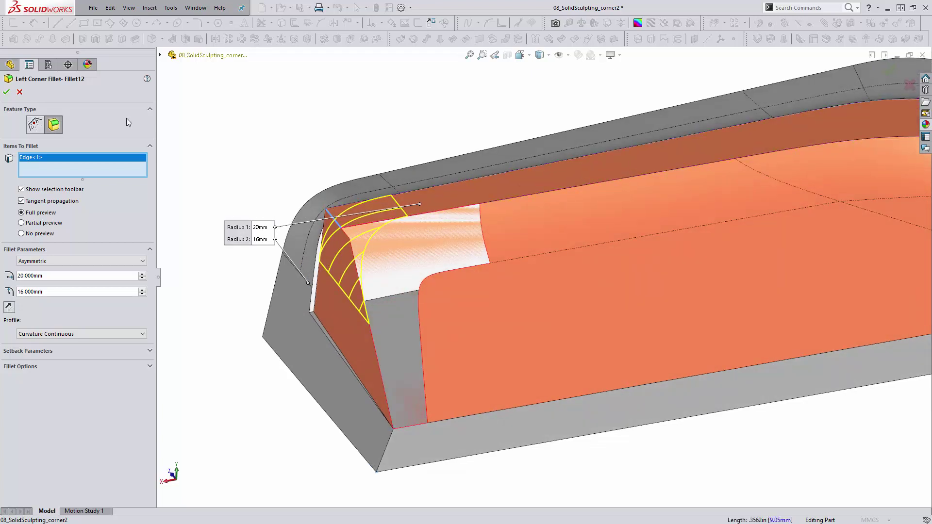
pyautogui.click(7, 92)
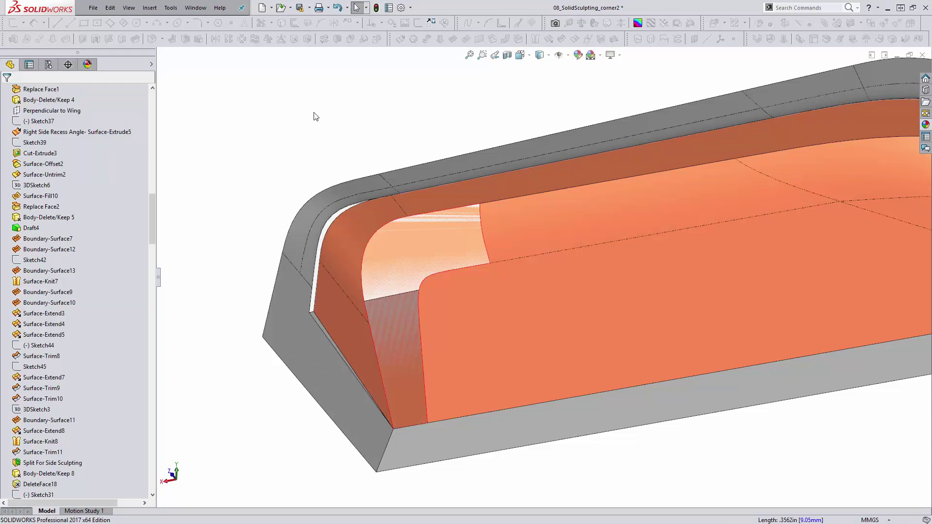
pyautogui.click(377, 236)
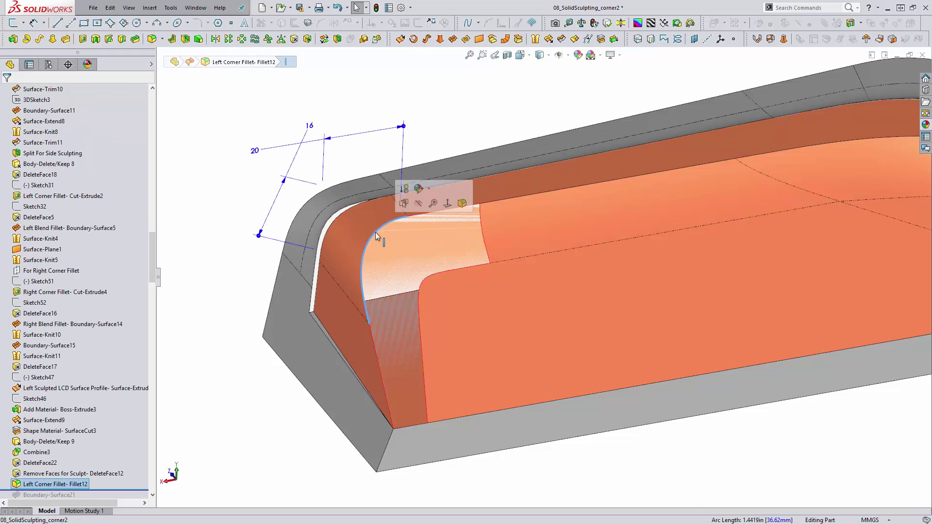
pyautogui.click(365, 180)
pyautogui.moveTo(356, 237); pyautogui.dragTo(332, 255, button='middle')
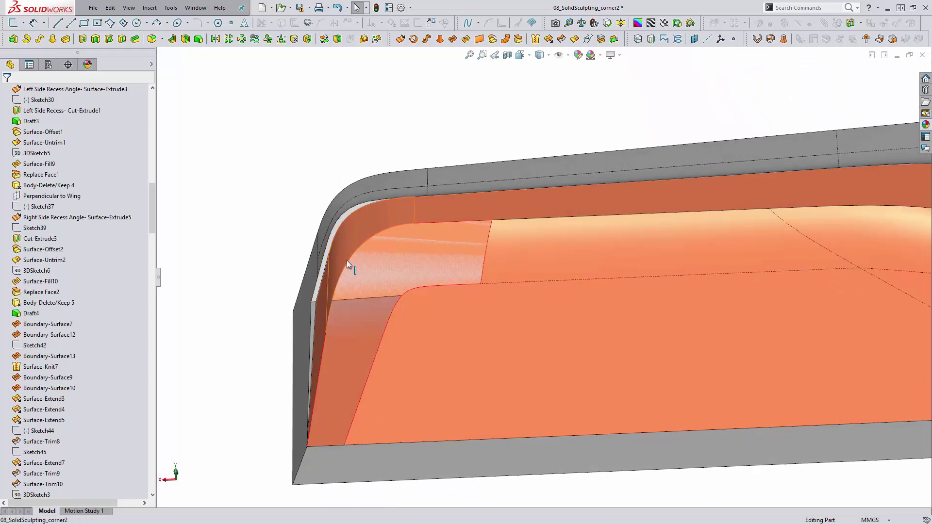
pyautogui.click(351, 257)
pyautogui.moveTo(437, 313); pyautogui.dragTo(423, 146, button='middle')
pyautogui.click(422, 140)
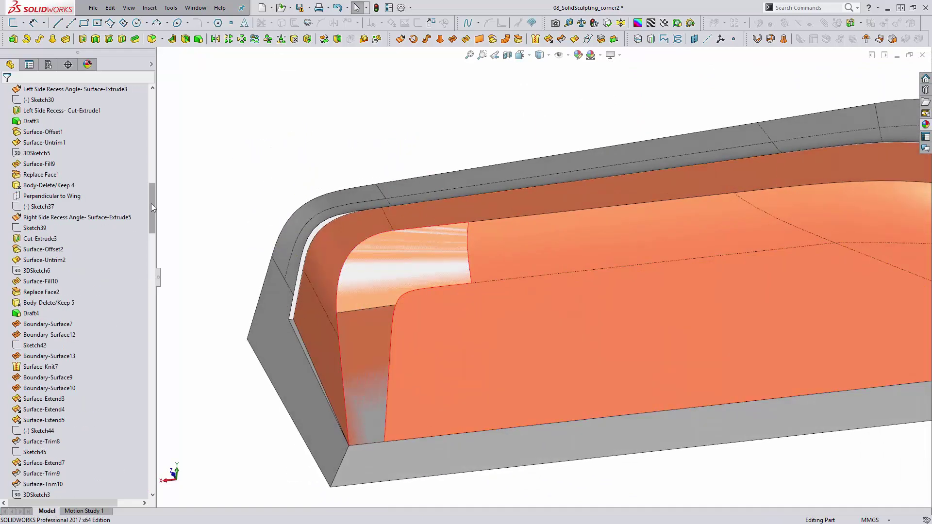
pyautogui.moveTo(150, 203); pyautogui.dragTo(159, 287)
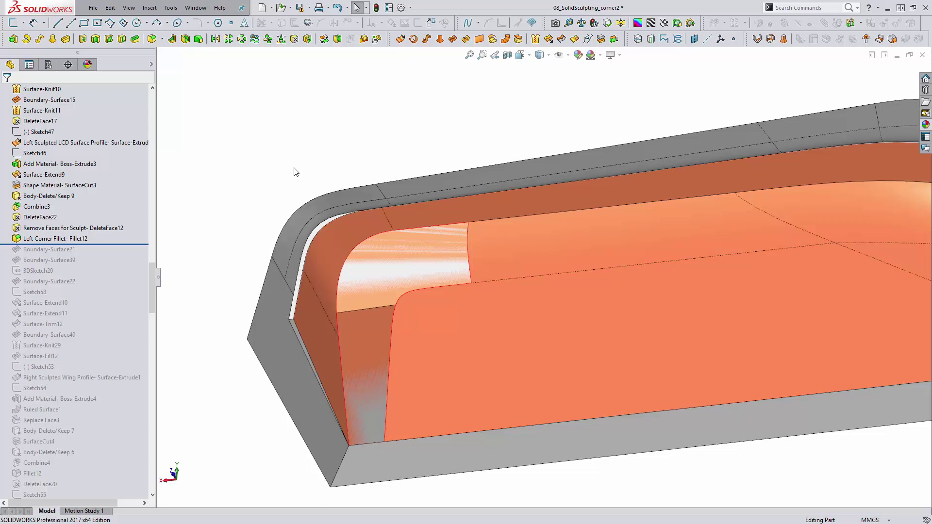
# Roll in Boundary-Surface21, review its Curvature To Face patch, and close it unchanged
pyautogui.scroll(-1, 114, 250)
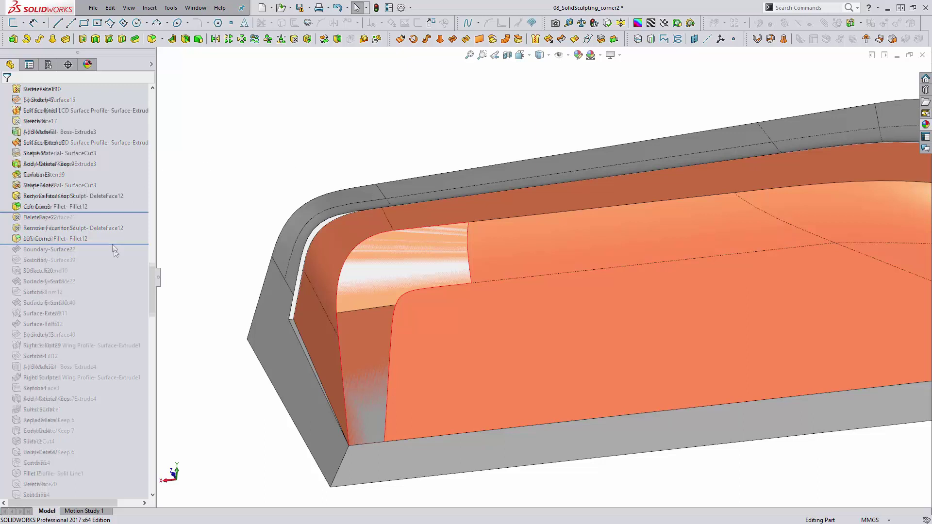
pyautogui.moveTo(101, 219); pyautogui.dragTo(101, 219)
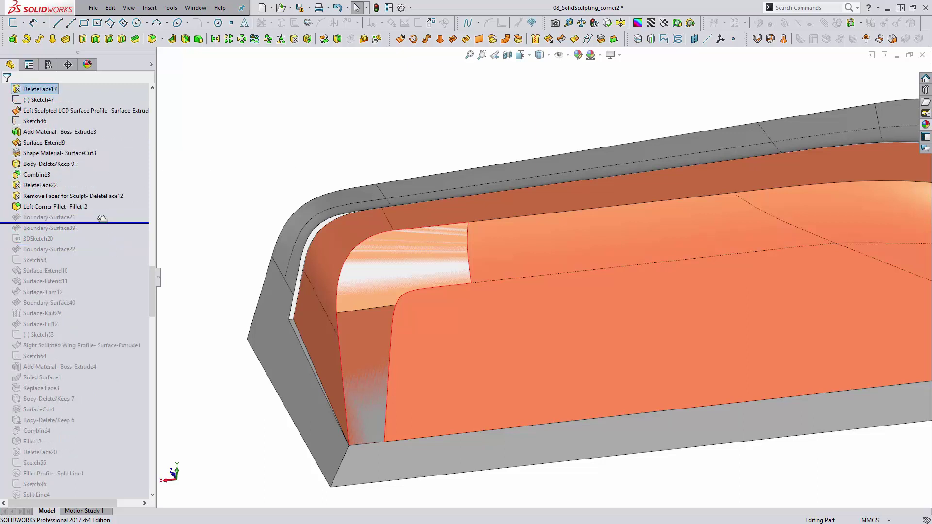
pyautogui.click(97, 218)
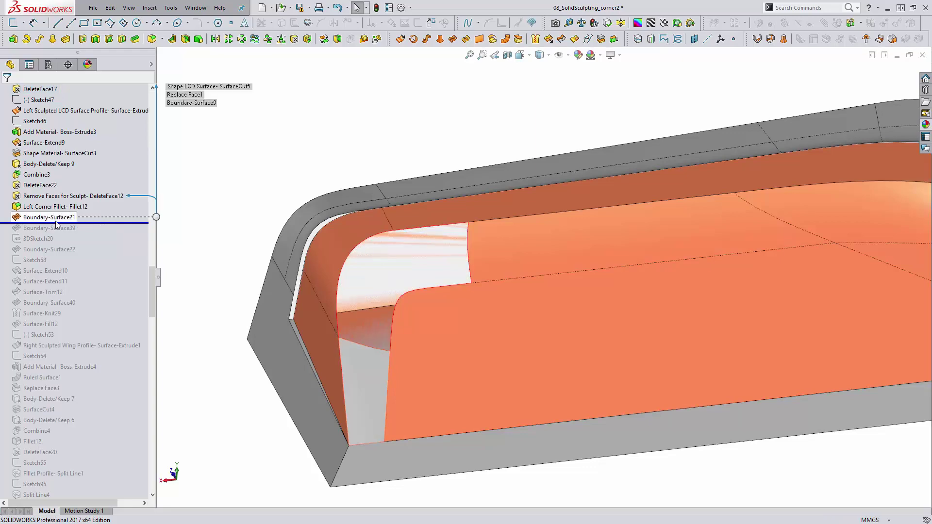
pyautogui.click(66, 199)
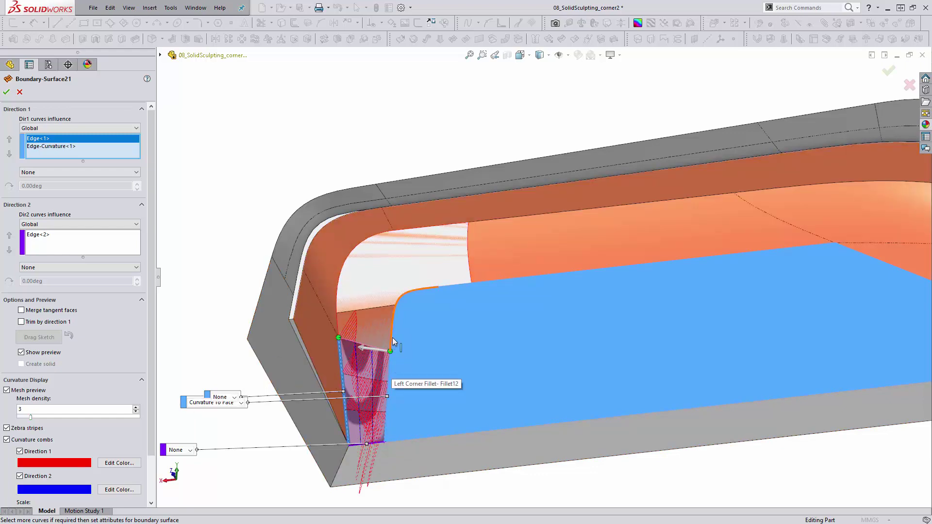
pyautogui.scroll(-3, 388, 350)
pyautogui.moveTo(412, 349); pyautogui.dragTo(386, 379, button='middle')
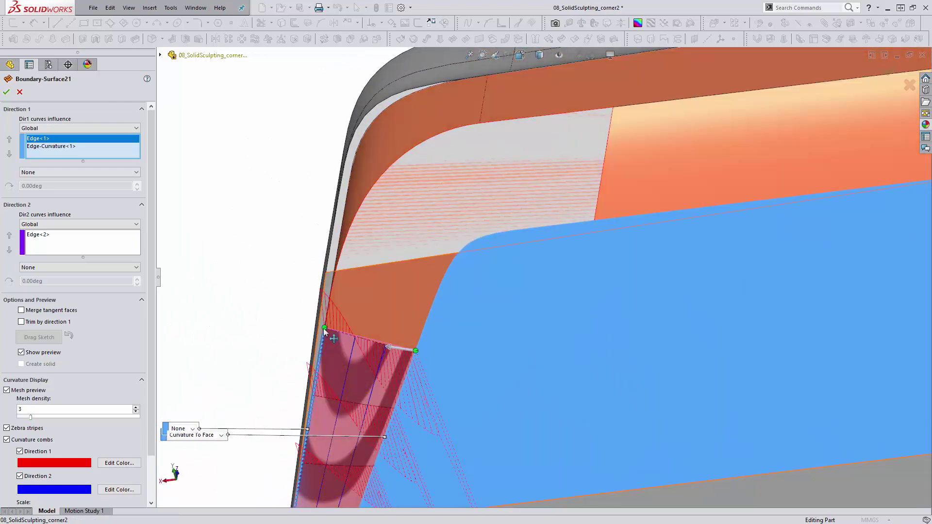
pyautogui.moveTo(412, 352); pyautogui.dragTo(162, 130, button='middle')
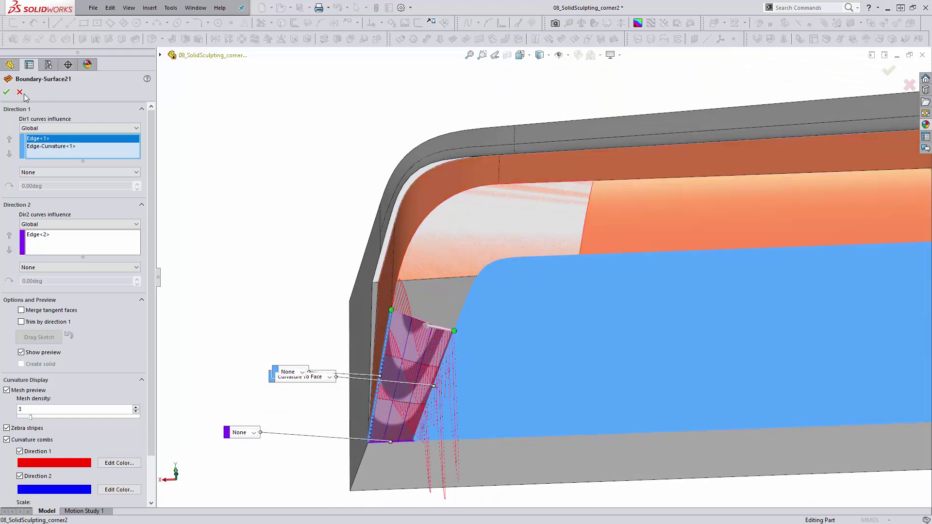
pyautogui.click(20, 92)
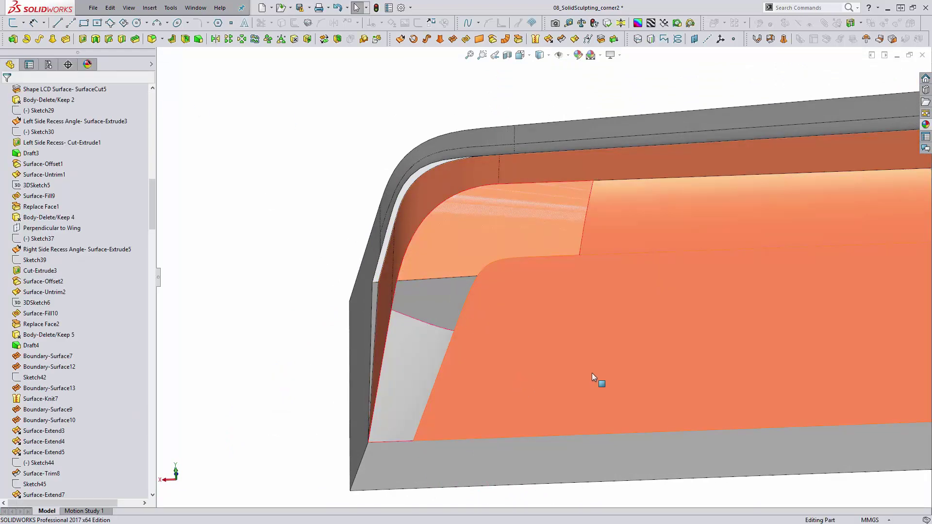
# After checking the corner edges, start a Boundary Surface with the upper fillet edge as Direction 1
pyautogui.moveTo(593, 374); pyautogui.dragTo(603, 266, button='middle')
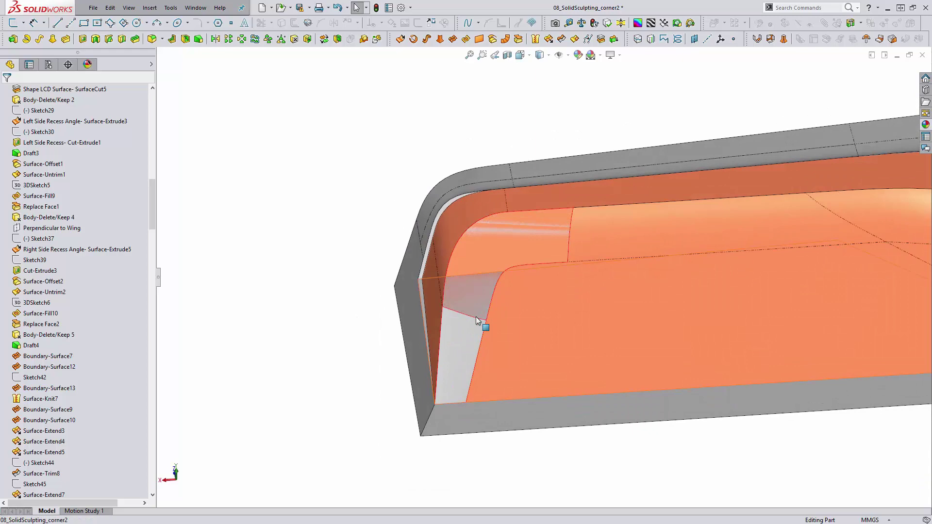
pyautogui.moveTo(152, 209); pyautogui.dragTo(154, 285)
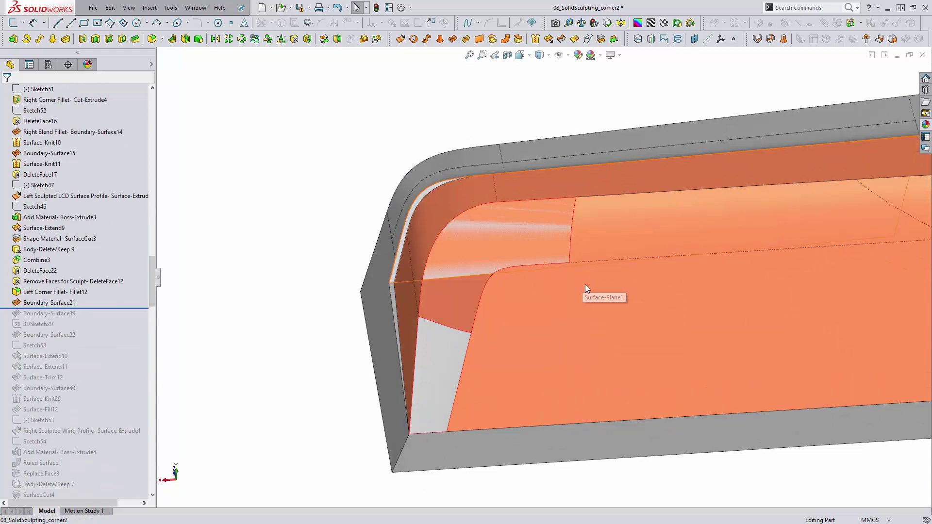
pyautogui.scroll(-2, 583, 289)
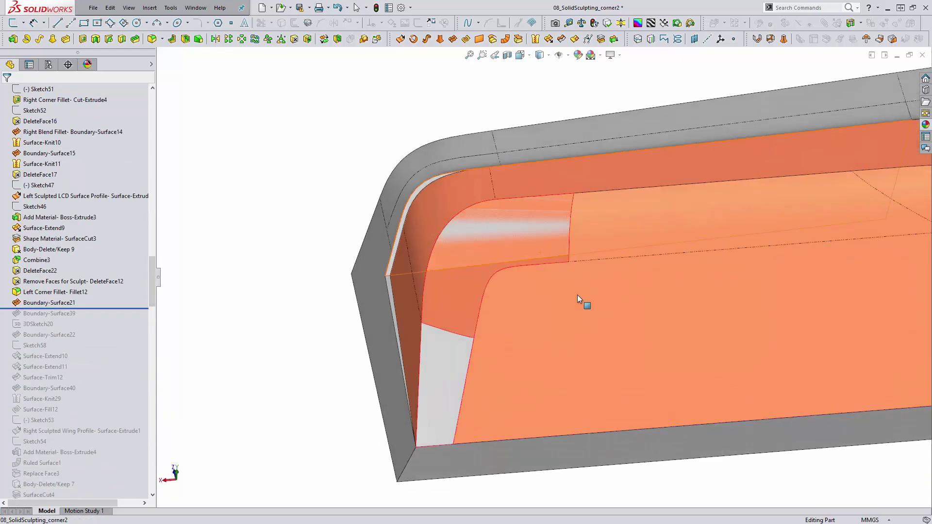
pyautogui.click(546, 263)
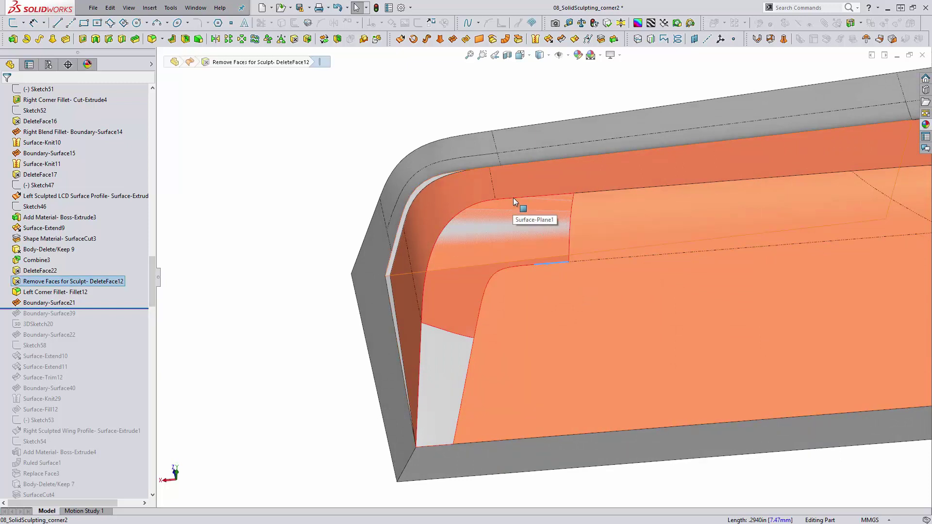
pyautogui.keyDown('ctrl'); pyautogui.click(514, 197); pyautogui.keyUp('ctrl')
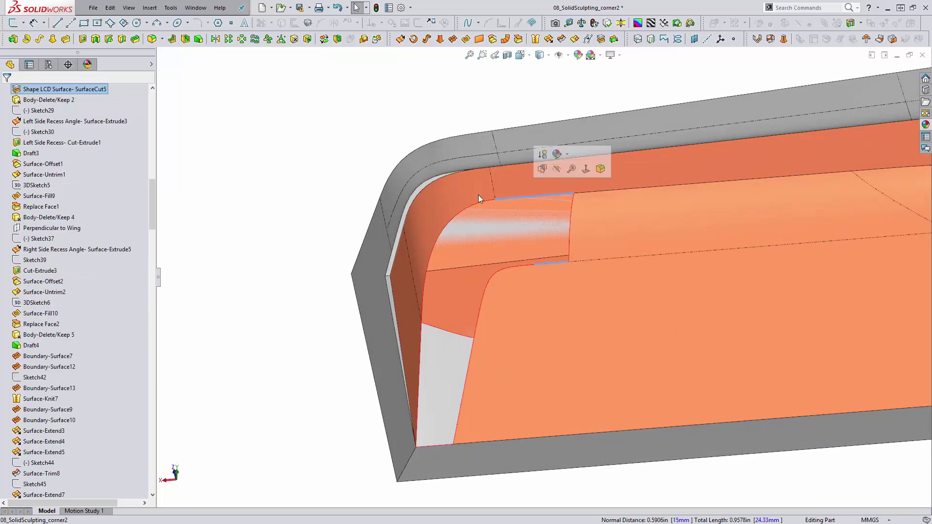
pyautogui.click(348, 129)
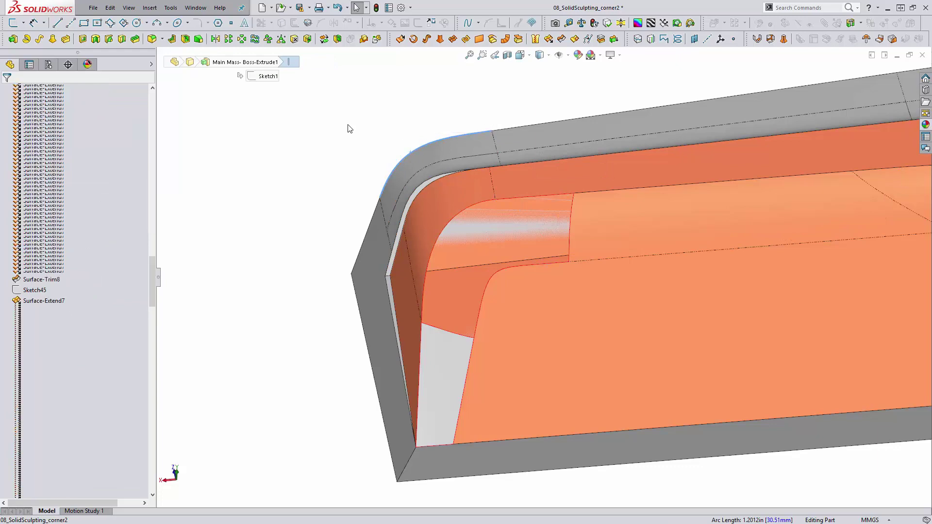
pyautogui.click(453, 39)
pyautogui.click(530, 197)
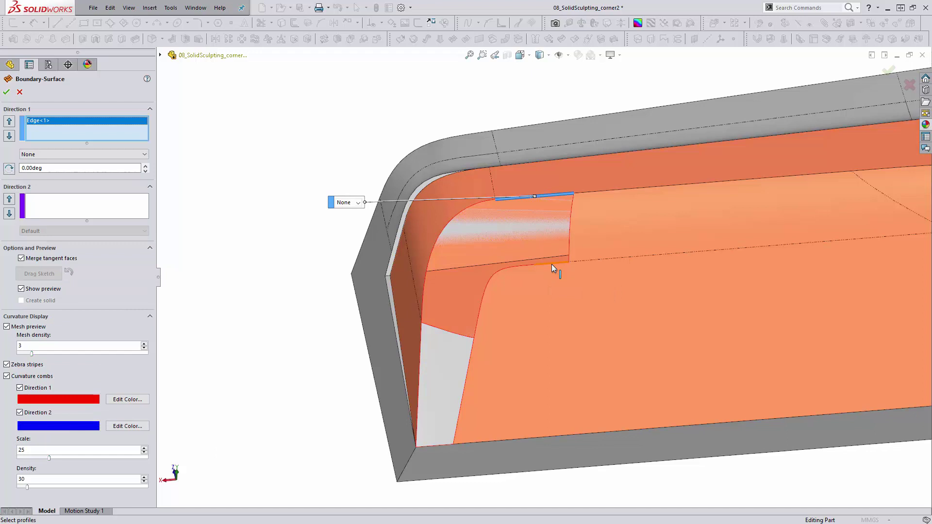
# Add the second Direction 1 edge and the vertical fillet edge for Direction 2, hiding curvature combs
pyautogui.click(552, 264)
pyautogui.click(41, 214)
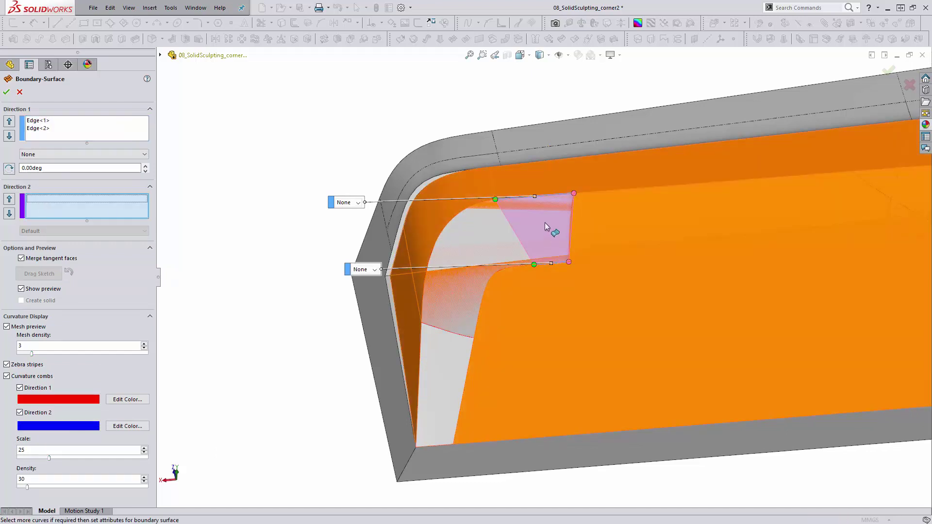
pyautogui.click(572, 218)
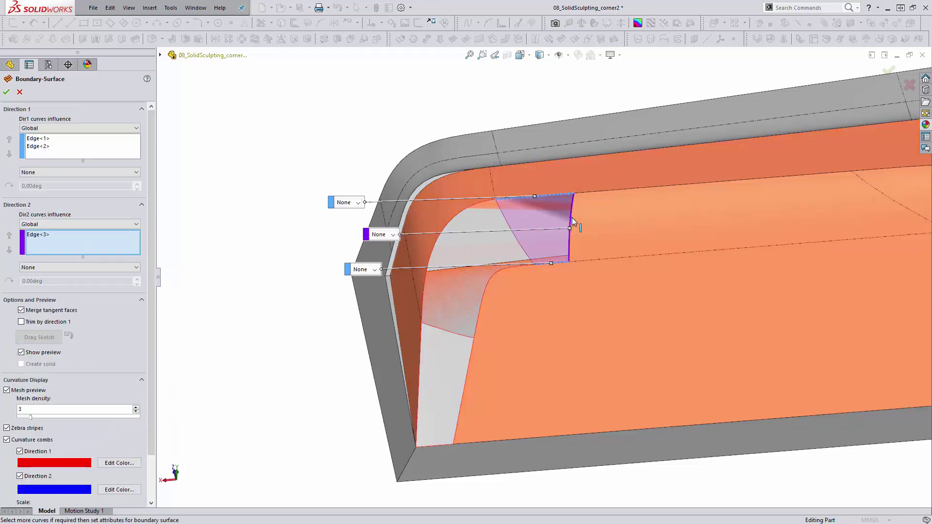
pyautogui.scroll(-3, 117, 307)
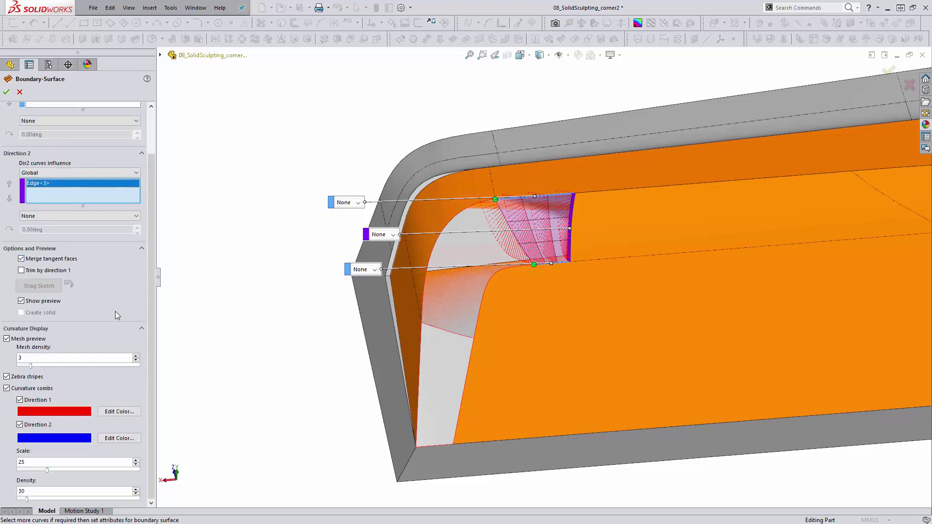
pyautogui.scroll(-3, 564, 221)
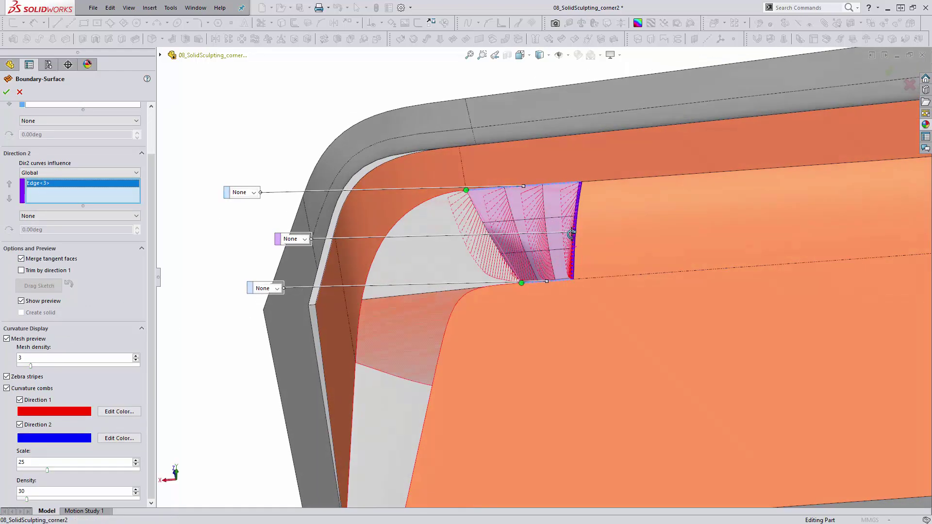
pyautogui.click(37, 425)
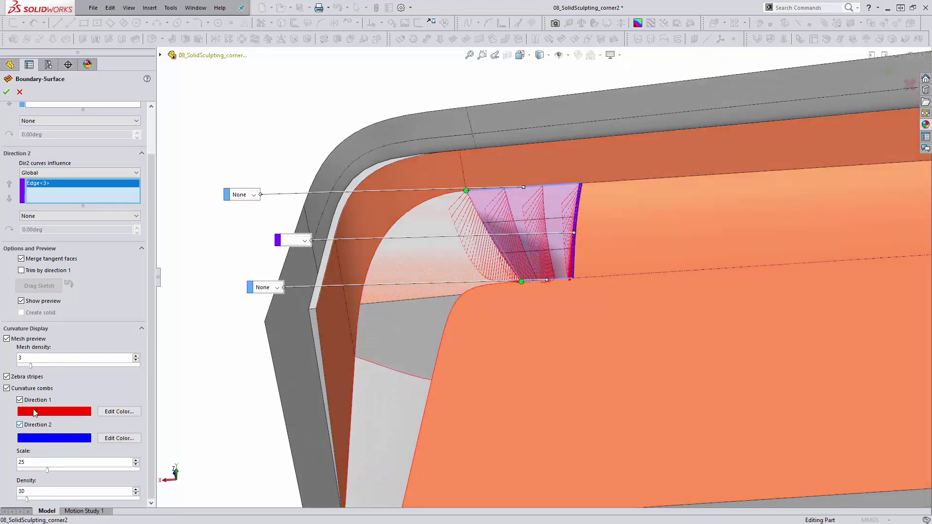
pyautogui.click(36, 400)
# Set Curvature To Face on the vertical and lower edges and inspect the blended patch
pyautogui.moveTo(542, 329); pyautogui.dragTo(573, 239, button='middle')
pyautogui.moveTo(594, 302); pyautogui.dragTo(610, 251, button='middle')
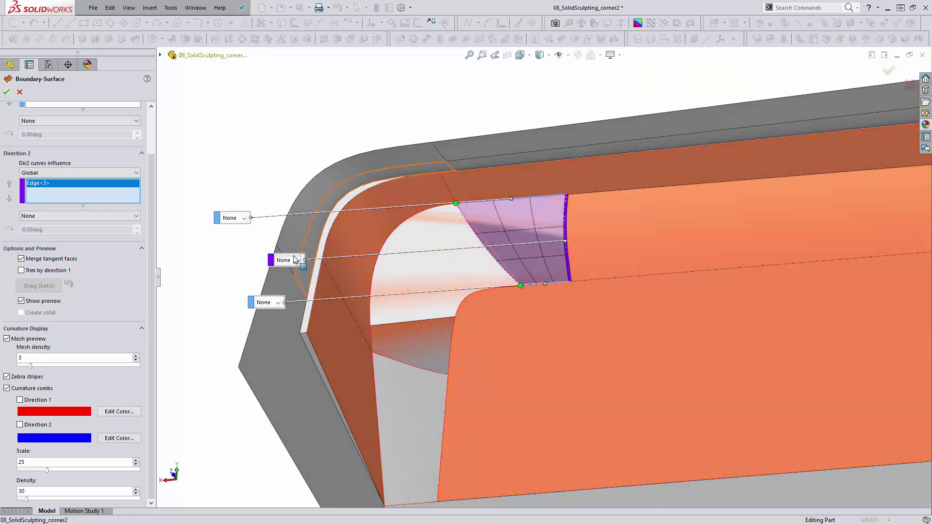
pyautogui.click(298, 261)
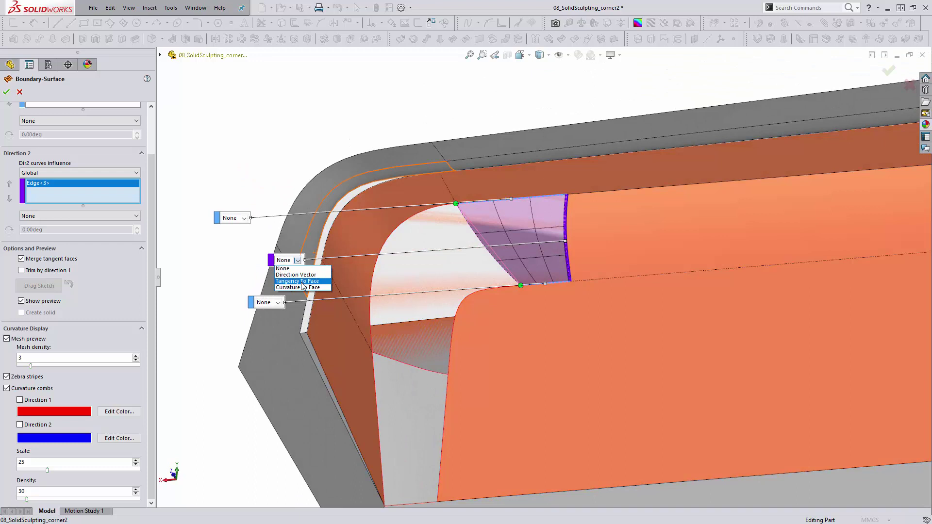
pyautogui.click(297, 284)
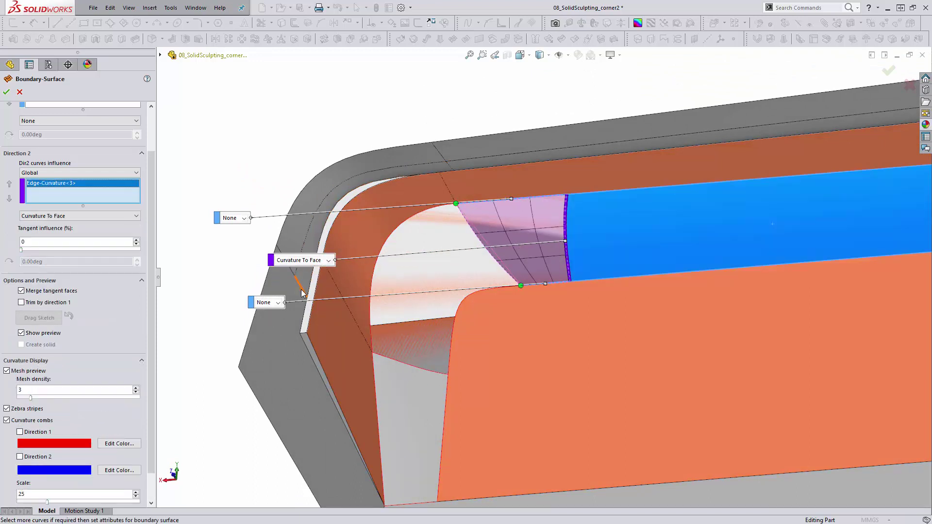
pyautogui.click(278, 302)
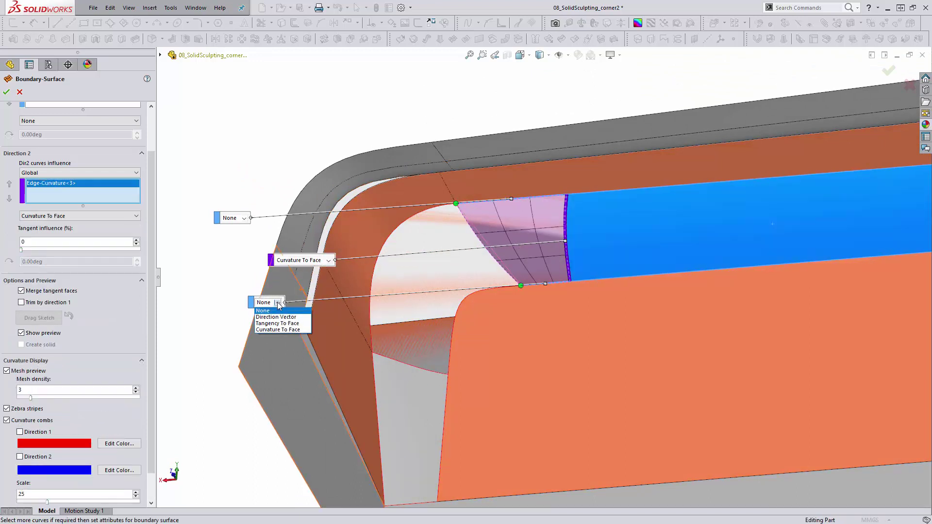
pyautogui.click(277, 330)
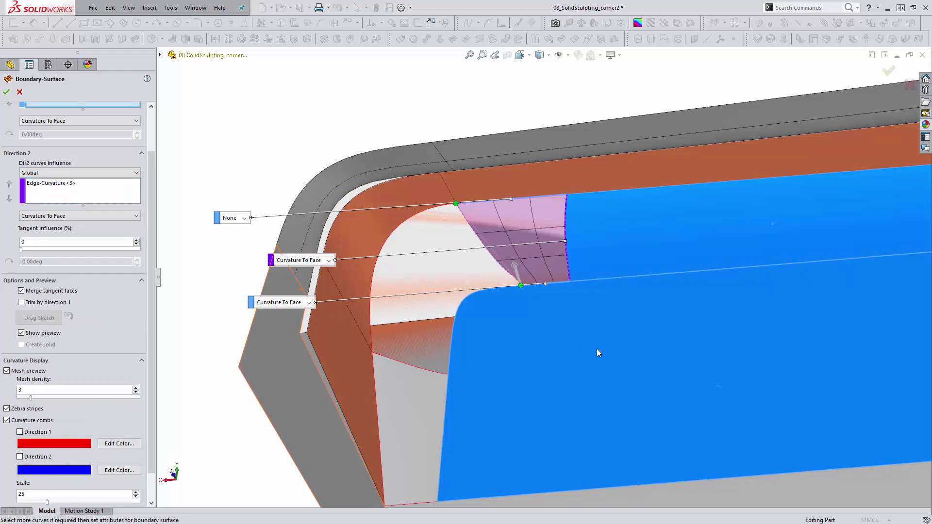
pyautogui.moveTo(579, 341); pyautogui.dragTo(549, 263, button='middle')
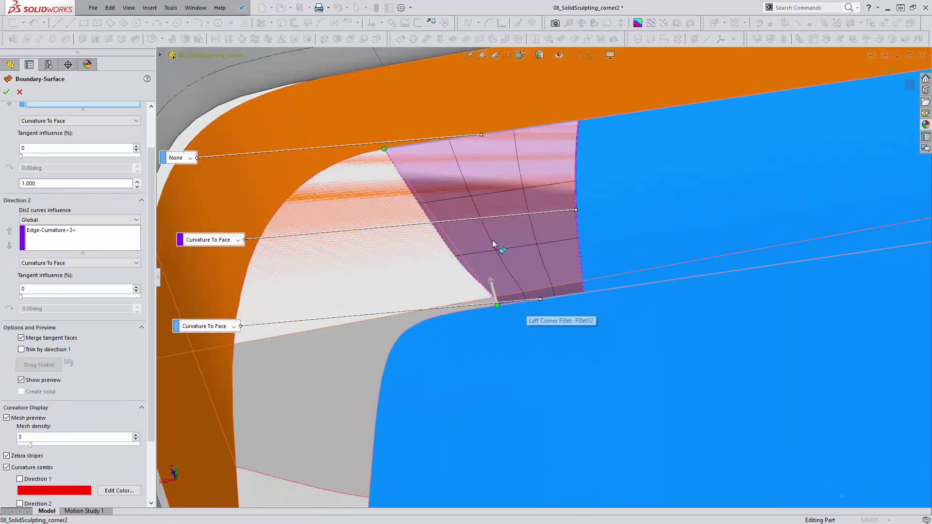
pyautogui.moveTo(505, 281); pyautogui.dragTo(499, 315, button='middle')
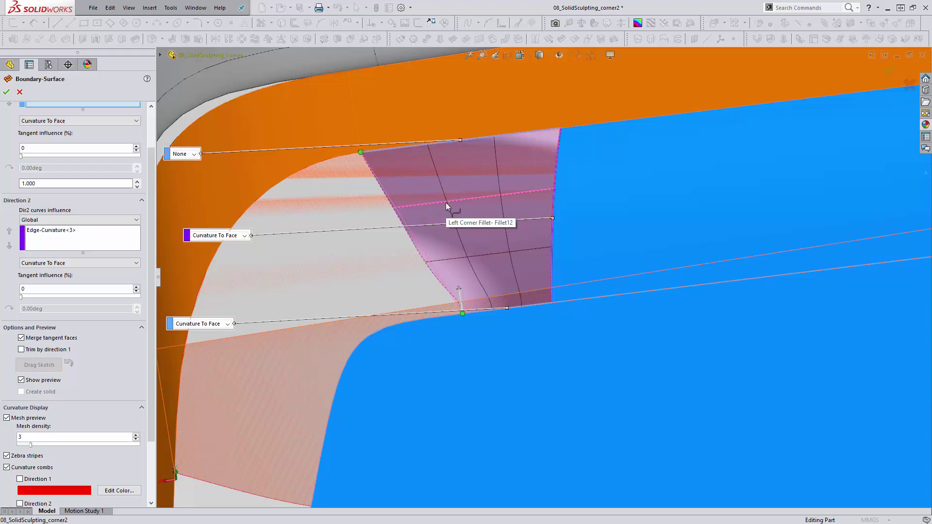
pyautogui.moveTo(488, 330); pyautogui.dragTo(491, 360, button='middle')
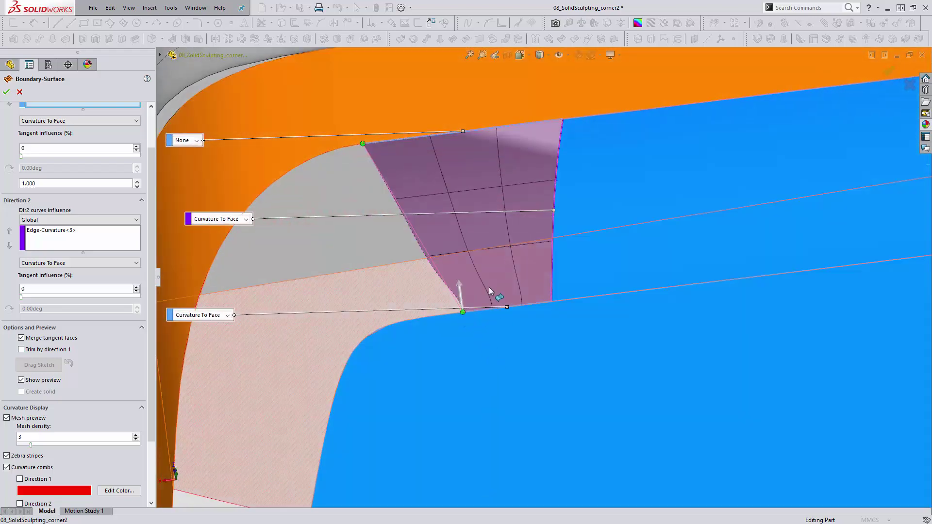
pyautogui.scroll(5, 558, 306)
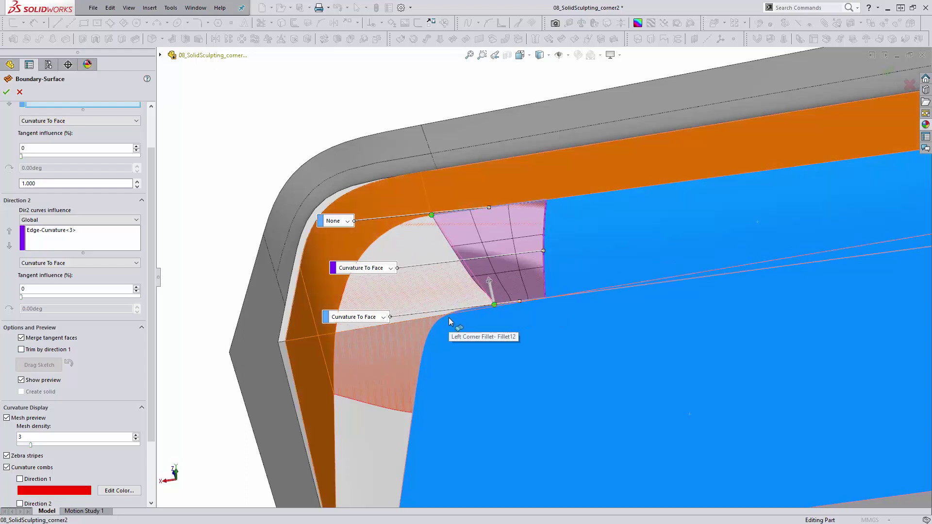
# Create Boundary-Surface39, roll forward past 3DSketch20, and select 3DSketch20
pyautogui.press('Return')
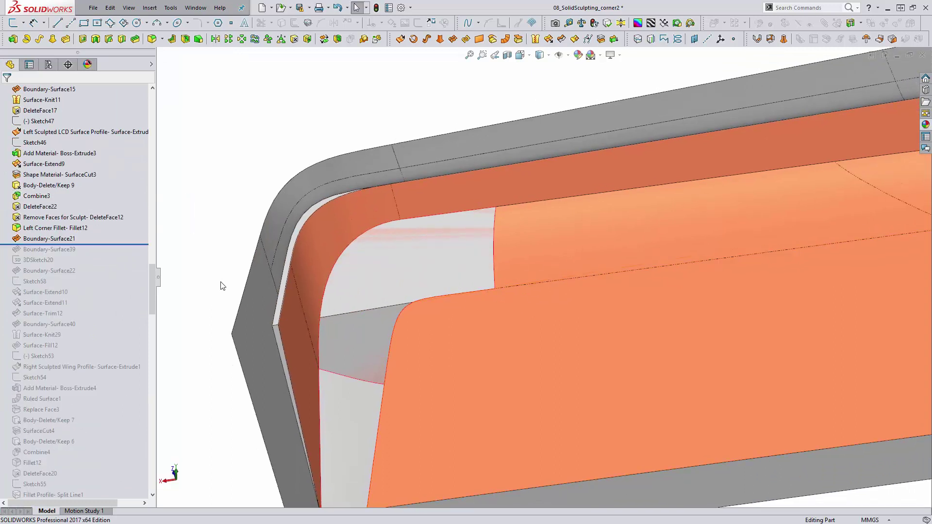
pyautogui.moveTo(86, 244); pyautogui.dragTo(88, 266)
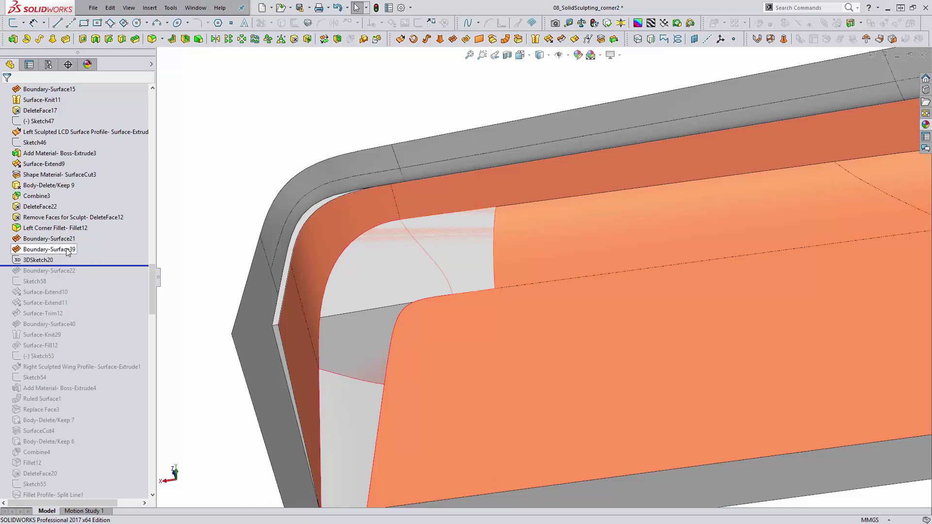
pyautogui.click(58, 249)
pyautogui.press('Escape')
pyautogui.scroll(-1, 123, 248)
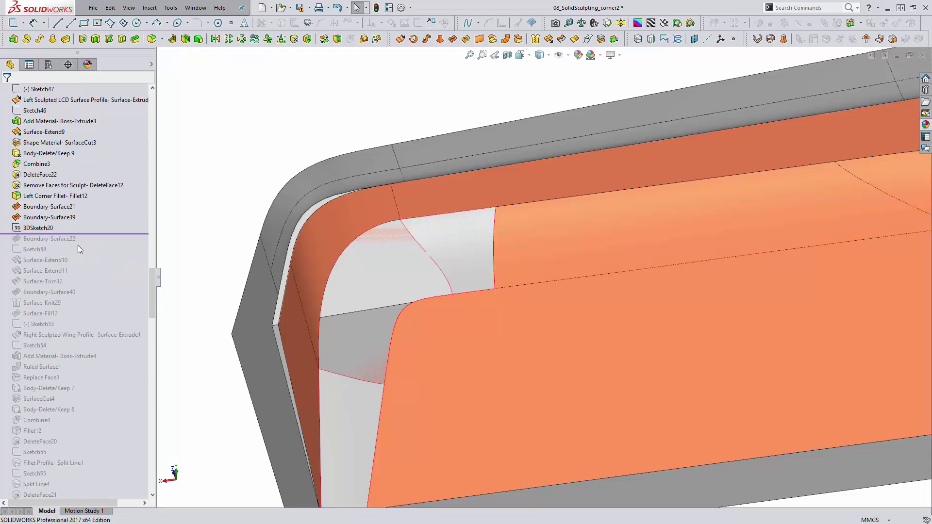
pyautogui.click(49, 217)
pyautogui.click(39, 228)
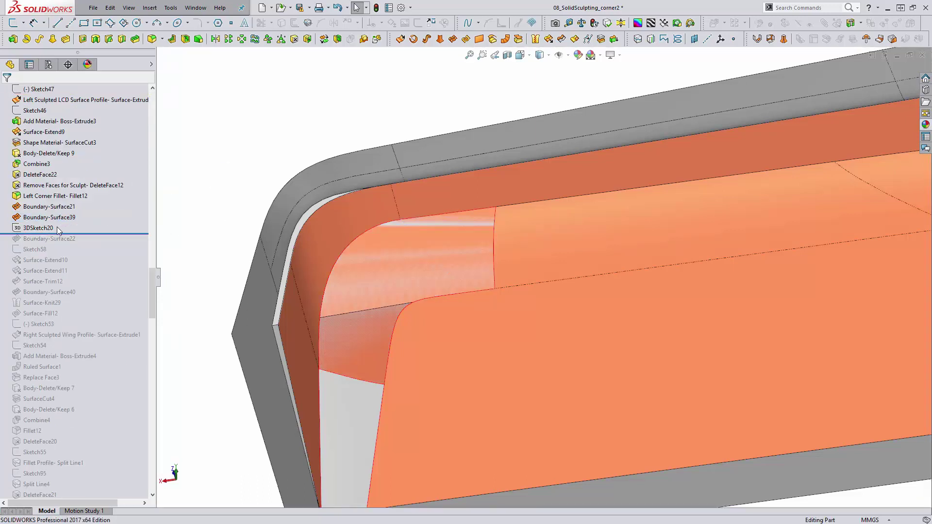
# Open 3DSketch20 and inspect its corner line, the fillet edge segment and the lower face
pyautogui.click(59, 206)
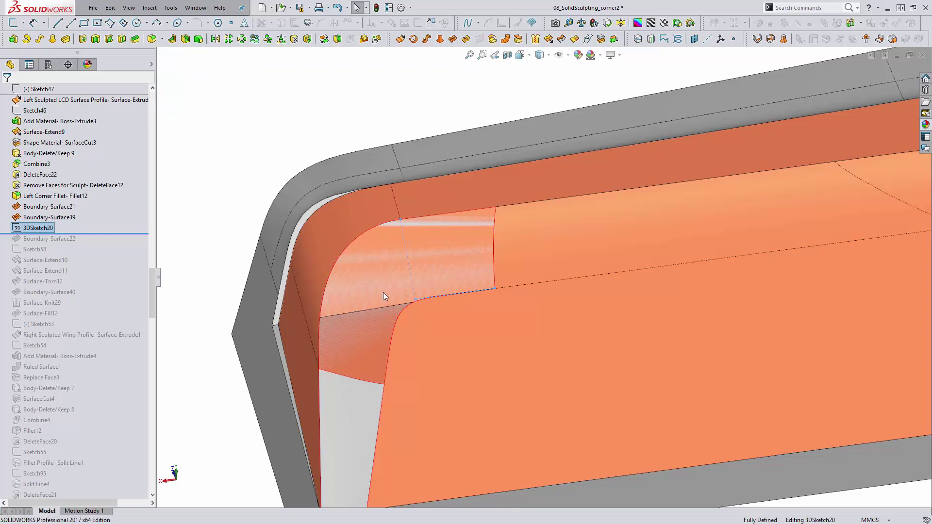
pyautogui.click(420, 298)
pyautogui.press('Escape')
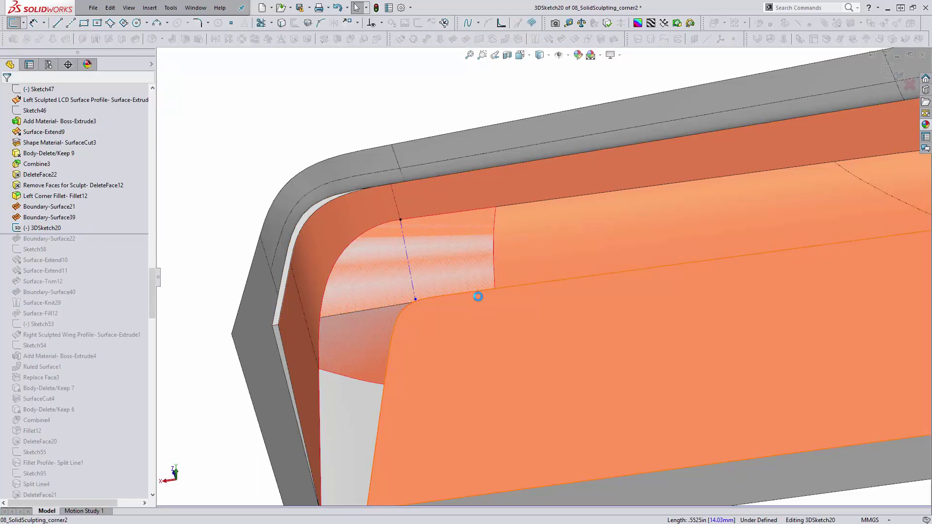
pyautogui.click(468, 291)
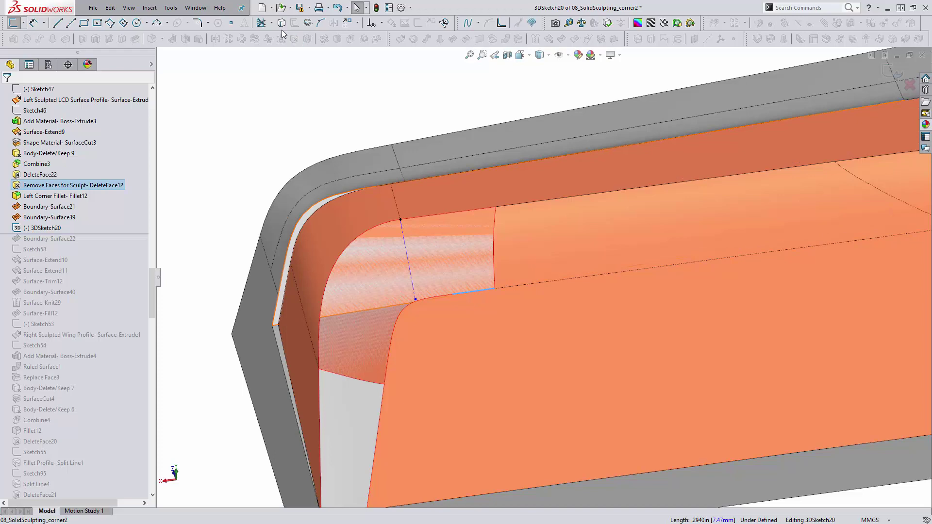
pyautogui.press('Escape')
pyautogui.moveTo(451, 327); pyautogui.dragTo(468, 312, button='middle')
pyautogui.scroll(-2, 447, 302)
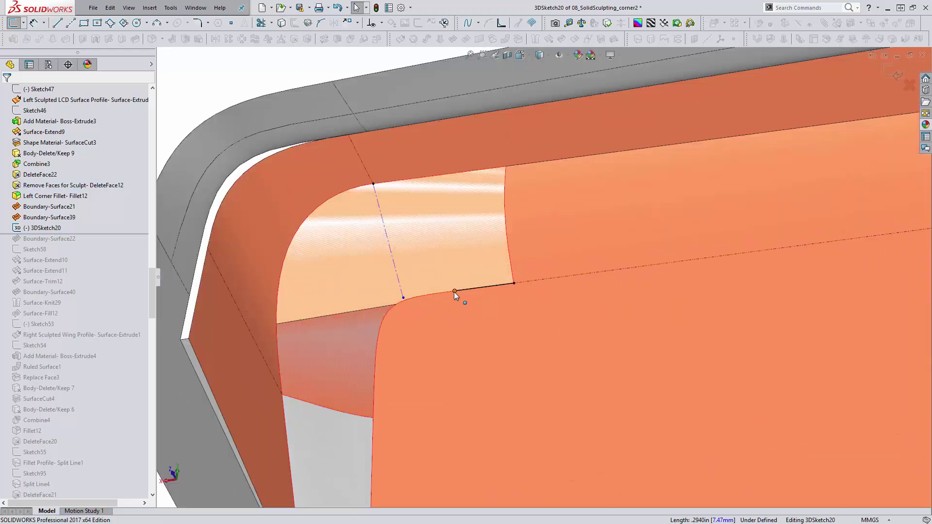
pyautogui.click(467, 339)
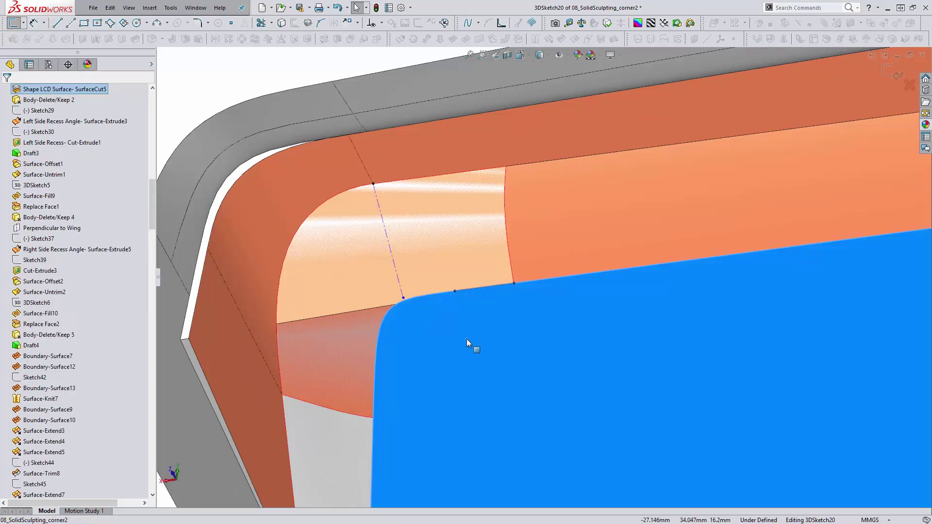
pyautogui.scroll(2, 422, 333)
pyautogui.click(338, 106)
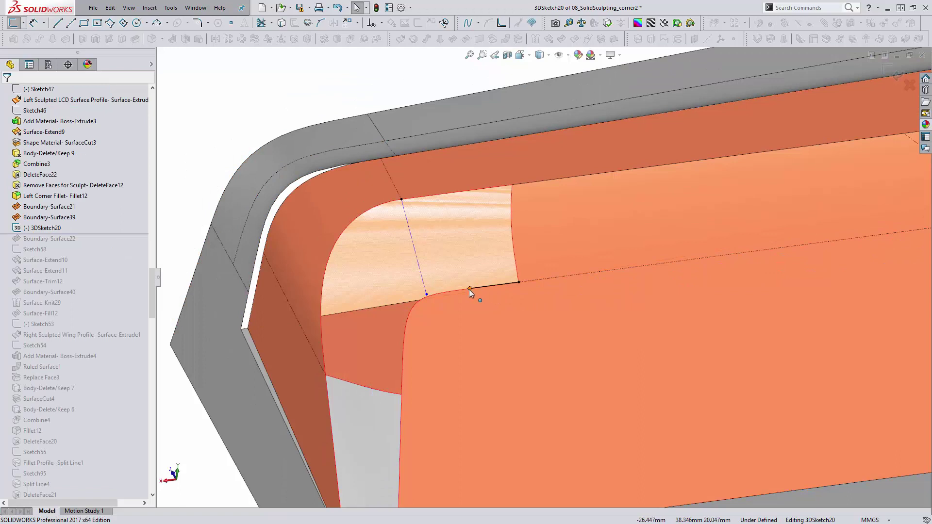
# Merge the line's two endpoints into one point, then check the construction line and corner edge
pyautogui.moveTo(469, 290); pyautogui.dragTo(377, 296)
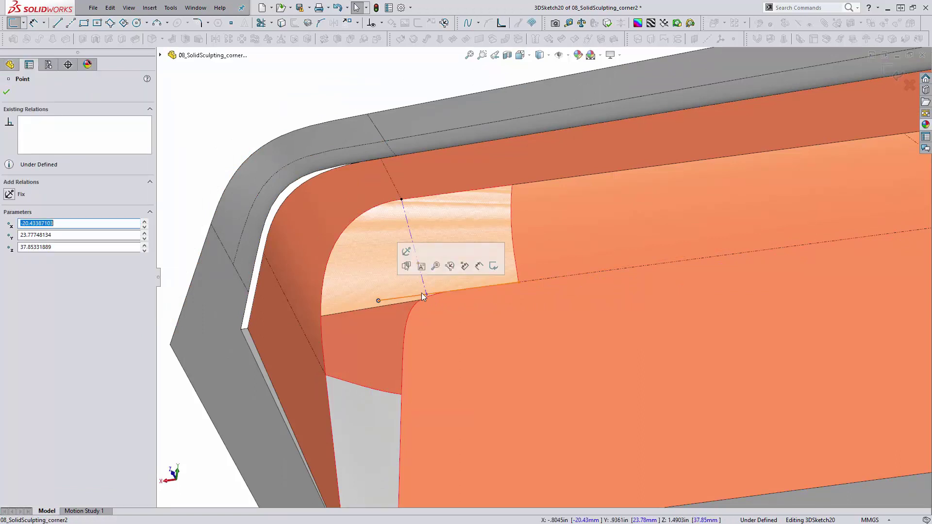
pyautogui.keyDown('ctrl'); pyautogui.click(378, 300); pyautogui.keyUp('ctrl')
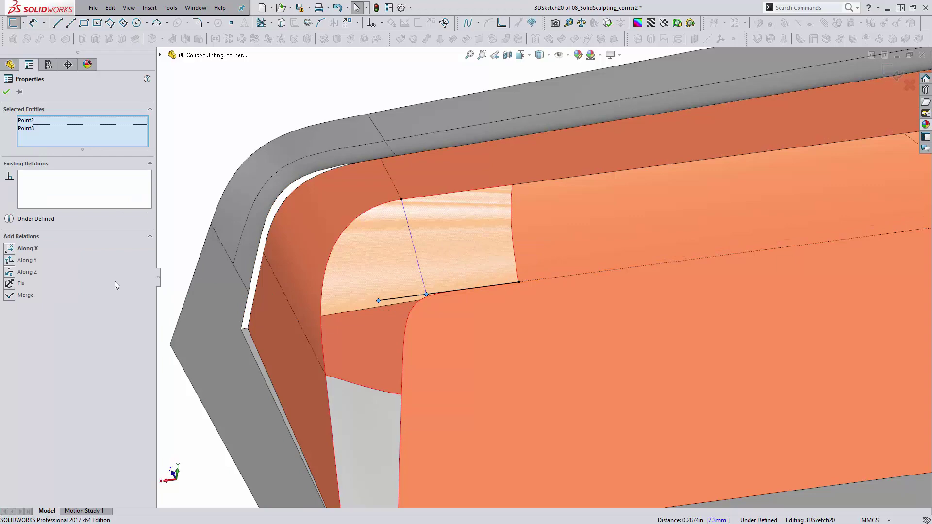
pyautogui.click(9, 295)
pyautogui.press('Escape')
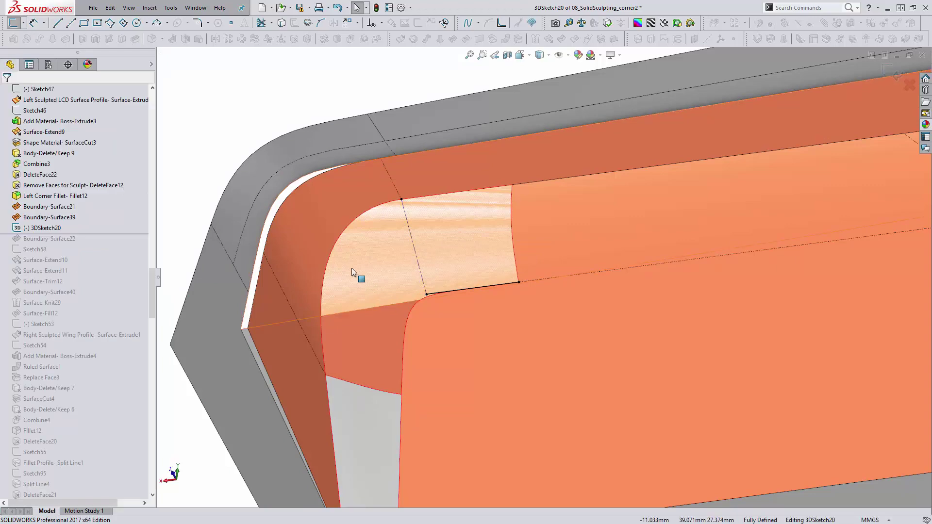
pyautogui.click(413, 237)
pyautogui.moveTo(413, 237); pyautogui.dragTo(446, 278, button='middle')
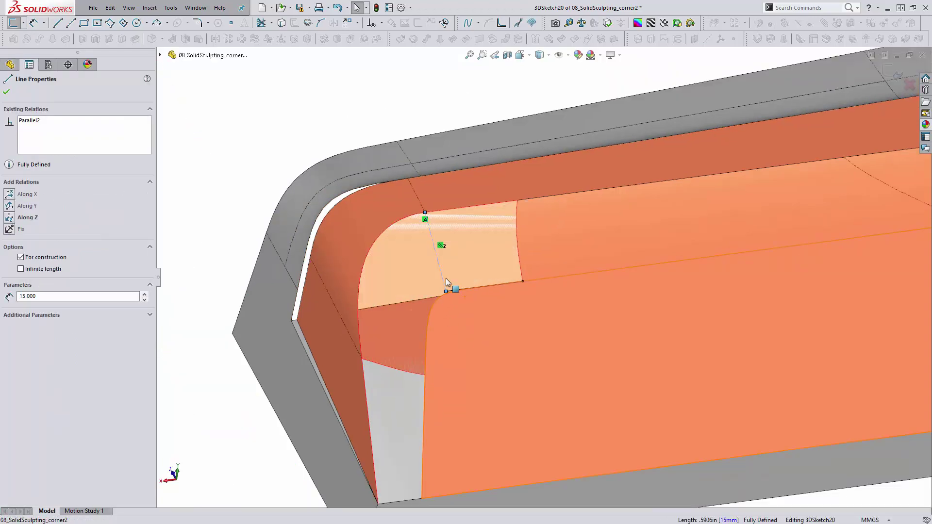
pyautogui.press('Escape')
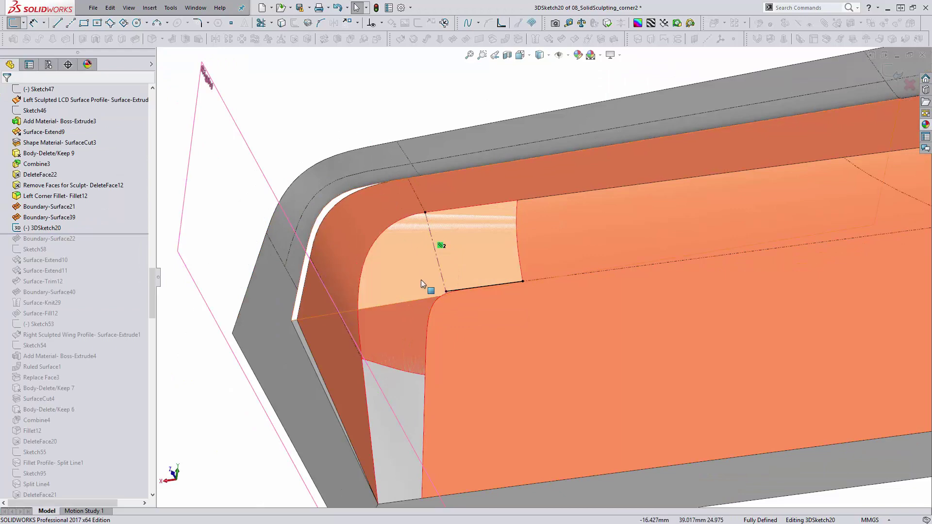
pyautogui.click(443, 291)
pyautogui.moveTo(478, 347); pyautogui.dragTo(470, 325, button='middle')
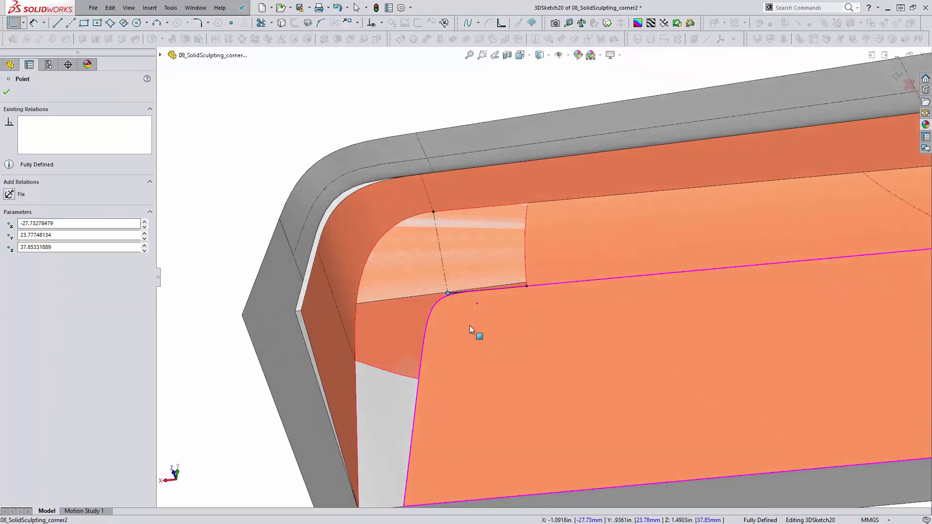
pyautogui.click(457, 292)
pyautogui.click(403, 116)
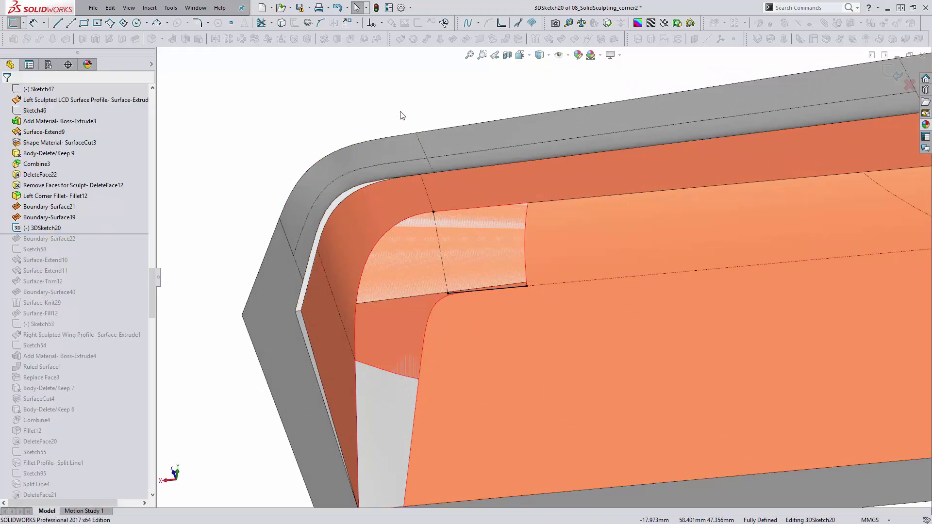
# Exit the 3D sketch, show 3DSketch20, and open Boundary-Surface22 for editing after rolling it in
pyautogui.click(910, 88)
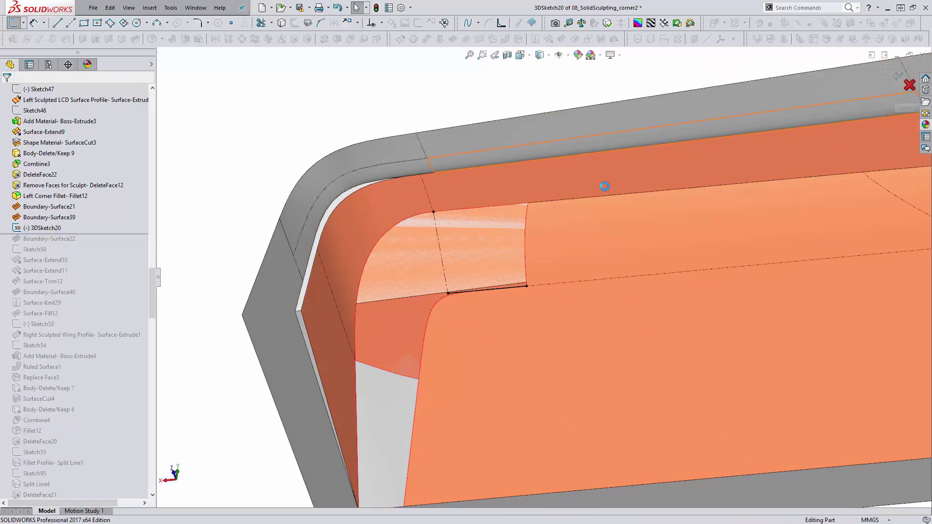
pyautogui.rightClick(36, 226)
pyautogui.click(56, 206)
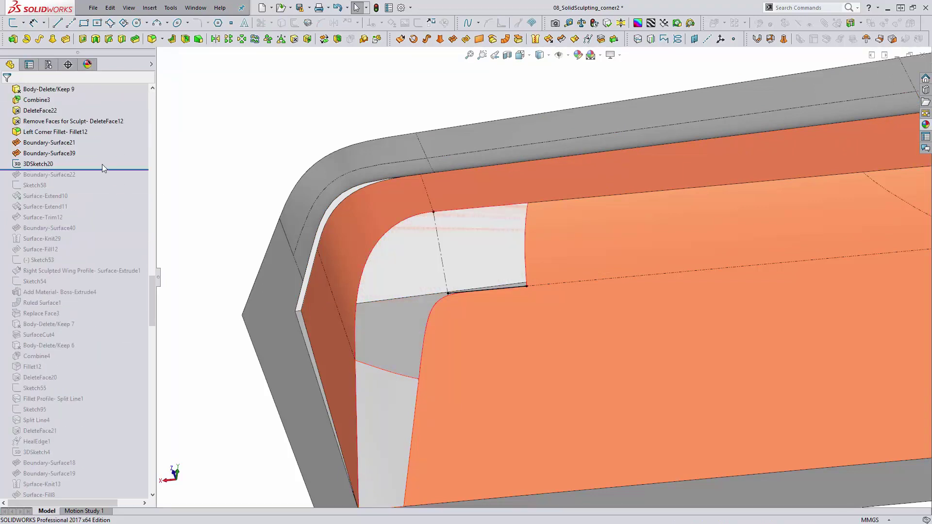
pyautogui.moveTo(103, 172); pyautogui.dragTo(98, 179)
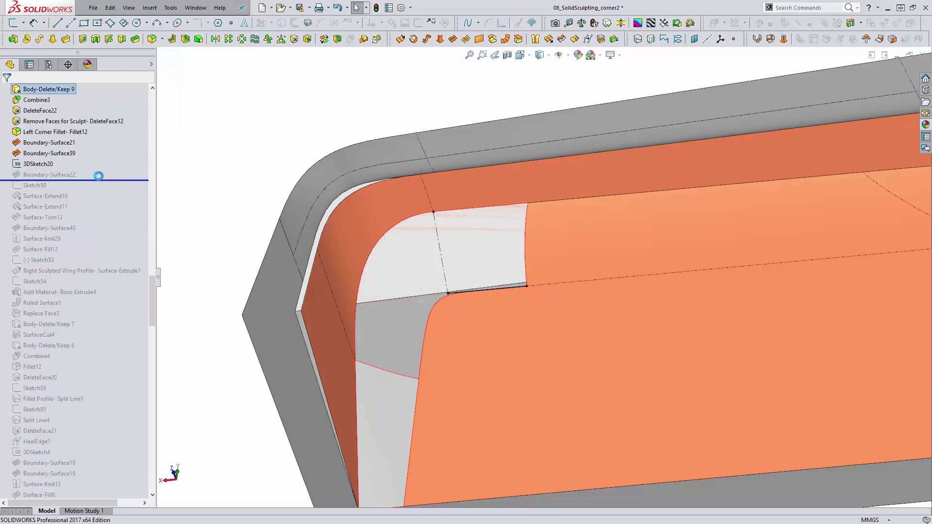
pyautogui.click(62, 175)
pyautogui.click(71, 145)
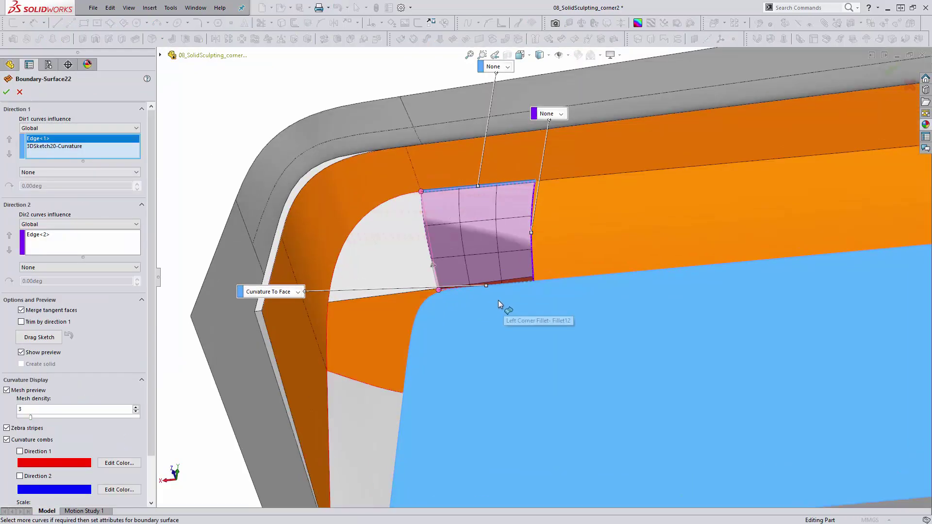
# Inspect the Boundary-Surface22 Curvature To Face patch preview from several angles, then close it unchanged
pyautogui.scroll(-5, 510, 294)
pyautogui.moveTo(451, 313); pyautogui.dragTo(402, 290, button='middle')
pyautogui.scroll(-3, 401, 290)
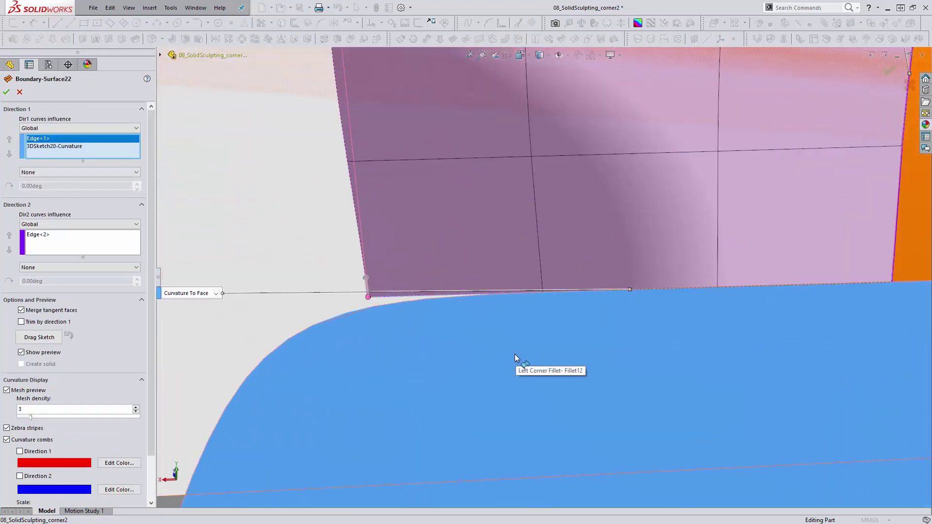
pyautogui.scroll(5, 514, 356)
pyautogui.moveTo(513, 356); pyautogui.dragTo(546, 352, button='middle')
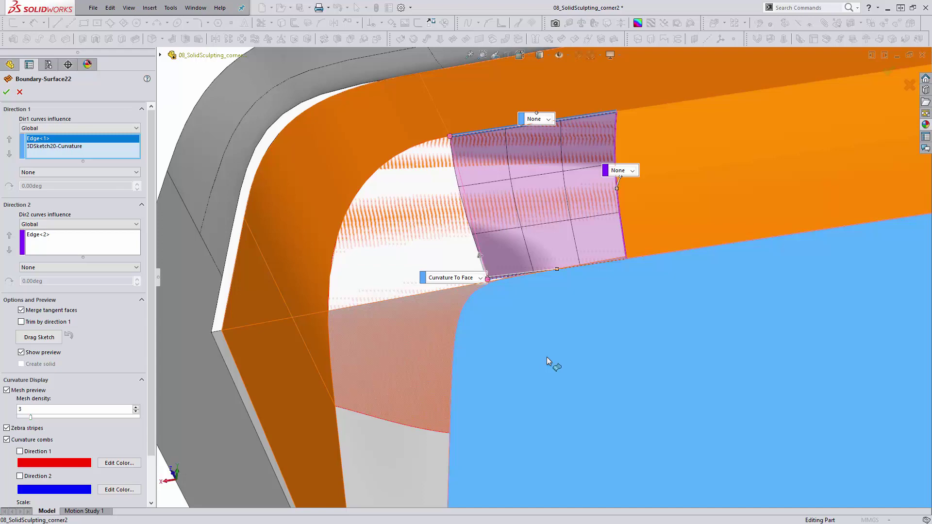
pyautogui.moveTo(593, 310)
pyautogui.mouseDown(button='middle')
pyautogui.moveTo(595, 293)
pyautogui.moveTo(593, 312)
pyautogui.mouseUp(button='middle')
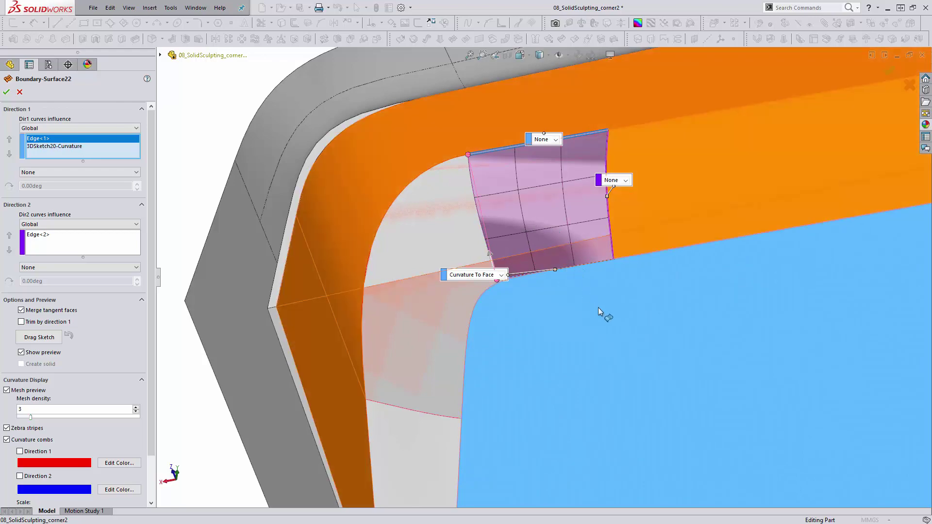
pyautogui.moveTo(598, 308); pyautogui.dragTo(619, 281, button='middle')
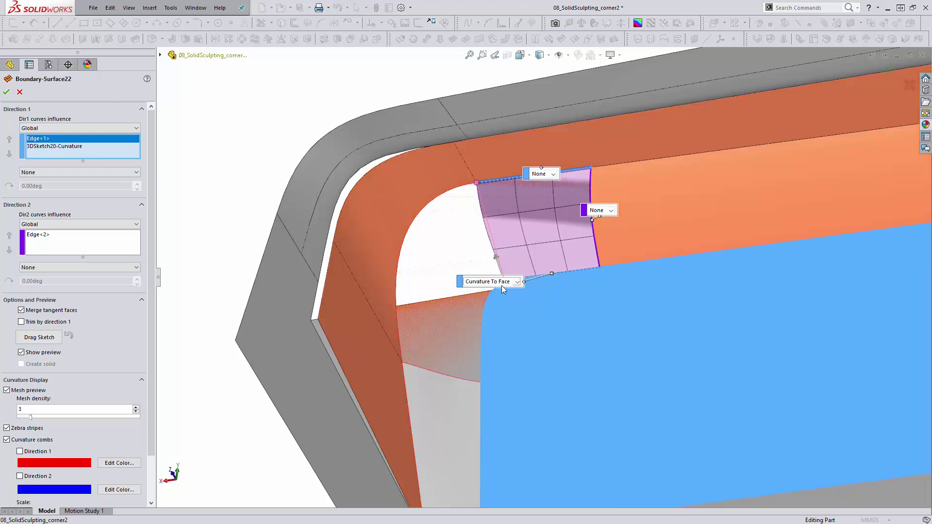
pyautogui.moveTo(502, 286); pyautogui.dragTo(568, 322, button='middle')
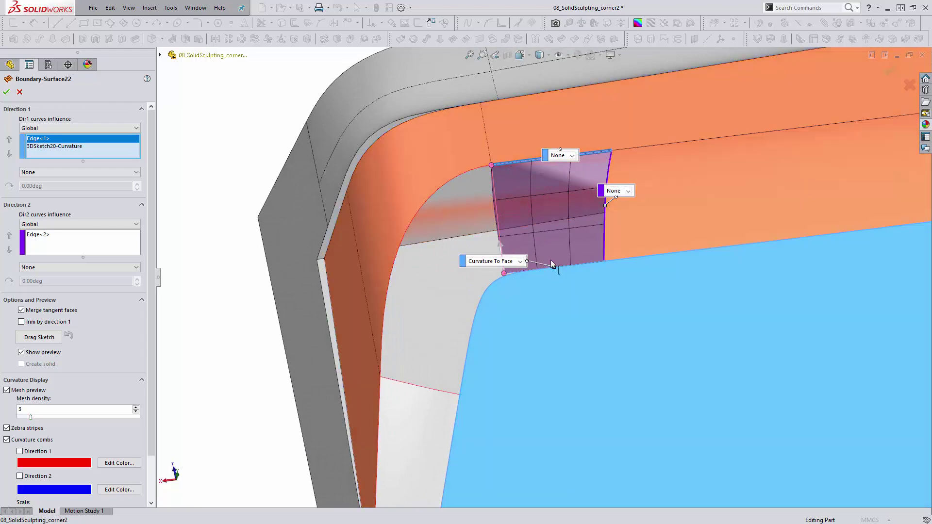
pyautogui.moveTo(551, 261); pyautogui.dragTo(607, 272, button='middle')
pyautogui.click(20, 91)
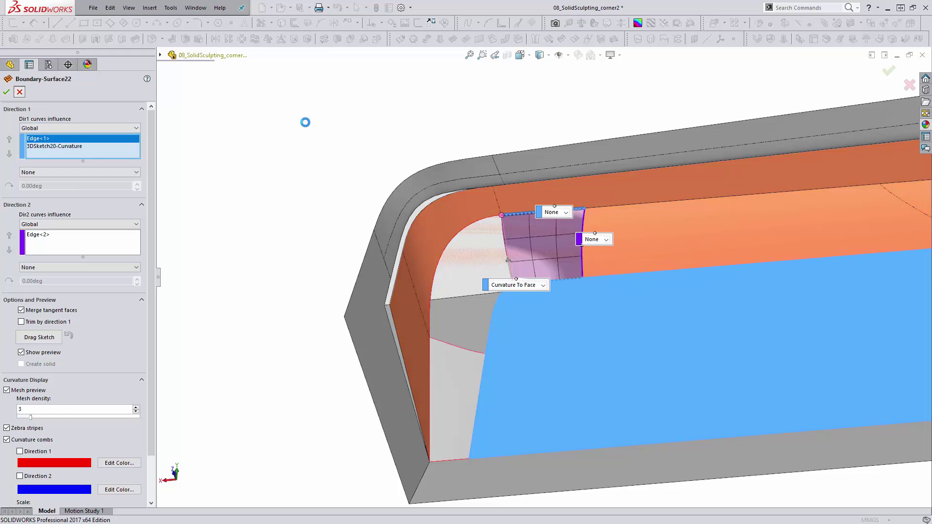
# Roll history forward to include Sketch58 and open it for editing
pyautogui.rightClick(520, 285)
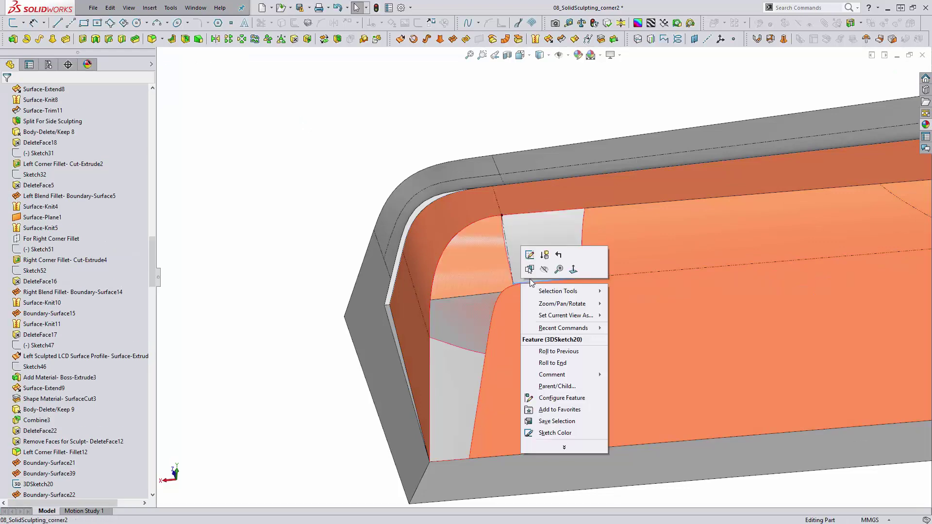
pyautogui.press('Escape')
pyautogui.moveTo(563, 322); pyautogui.dragTo(491, 362, button='middle')
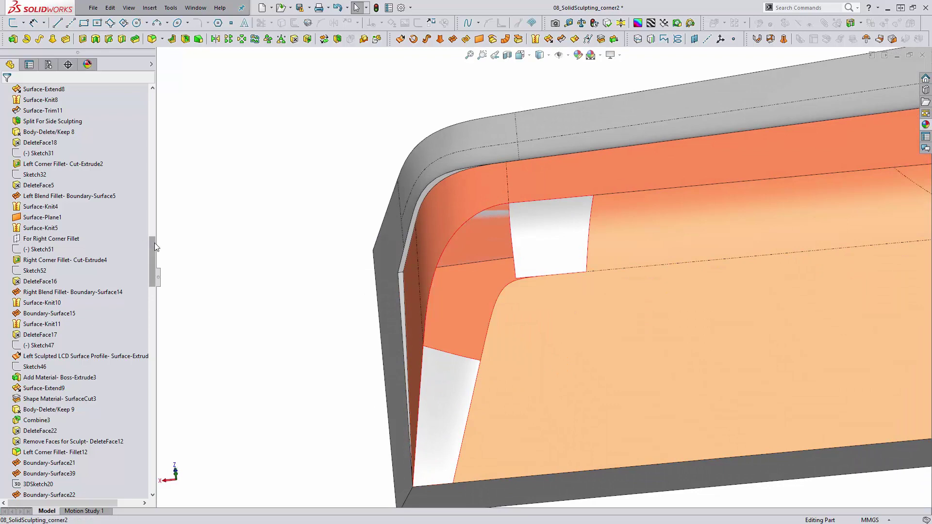
pyautogui.moveTo(154, 247); pyautogui.dragTo(154, 286)
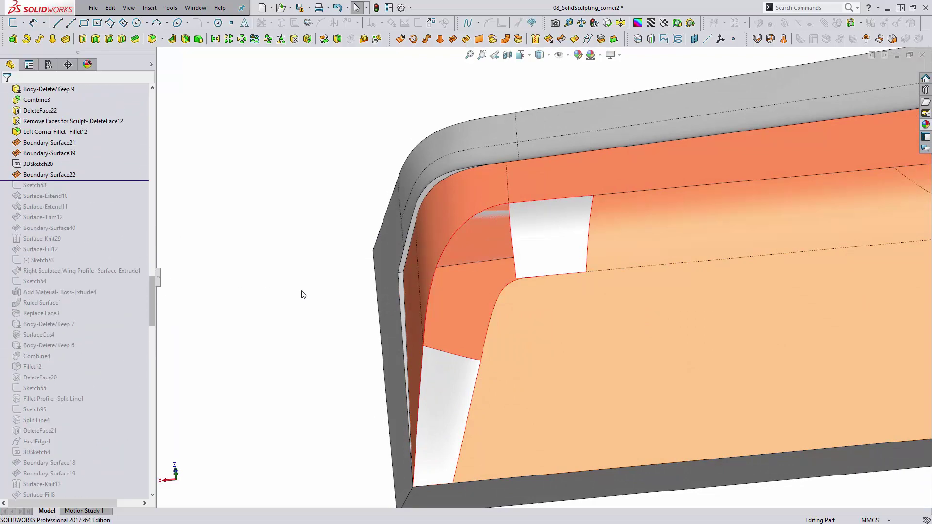
pyautogui.moveTo(99, 181); pyautogui.dragTo(104, 191)
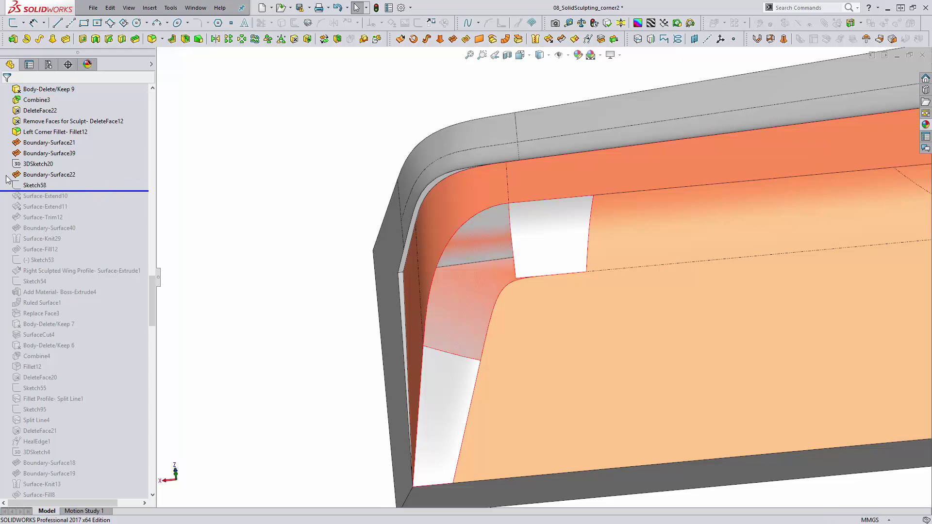
pyautogui.click(35, 185)
pyautogui.click(31, 168)
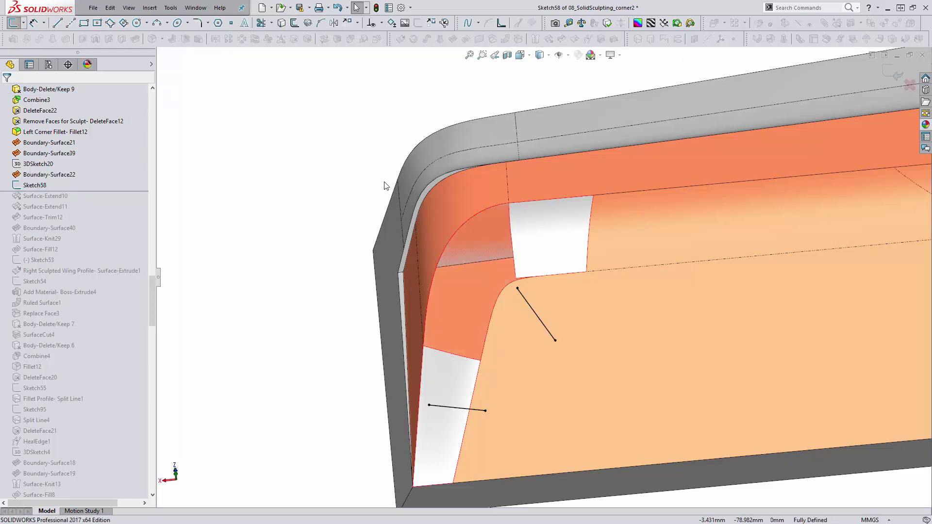
# View Sketch58 Normal To and zoom along its two trim lines across the corner gaps
pyautogui.press('space')
pyautogui.click(499, 247)
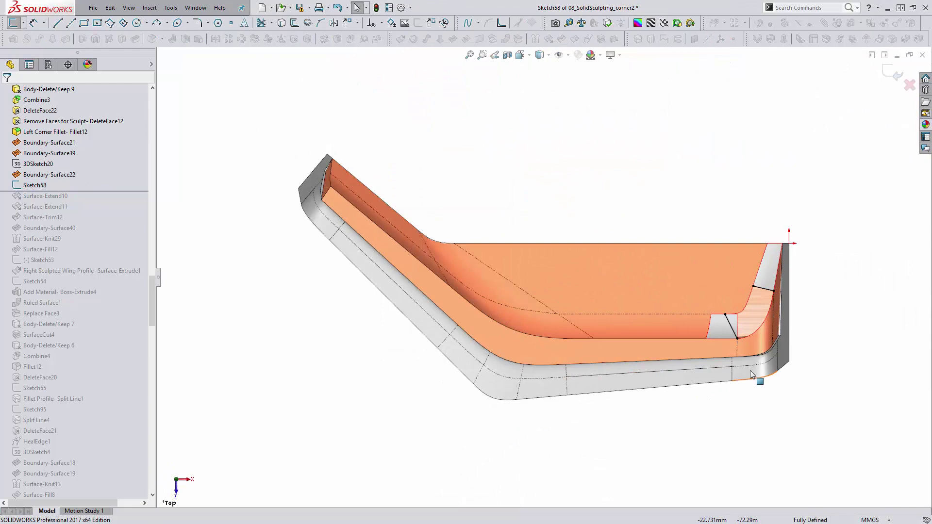
pyautogui.scroll(-6, 745, 348)
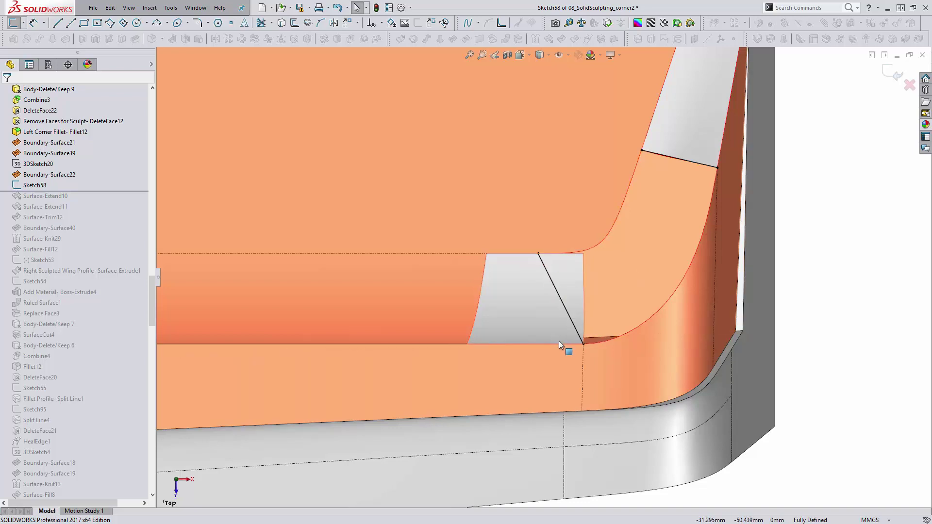
pyautogui.moveTo(711, 281); pyautogui.dragTo(672, 185, button='middle')
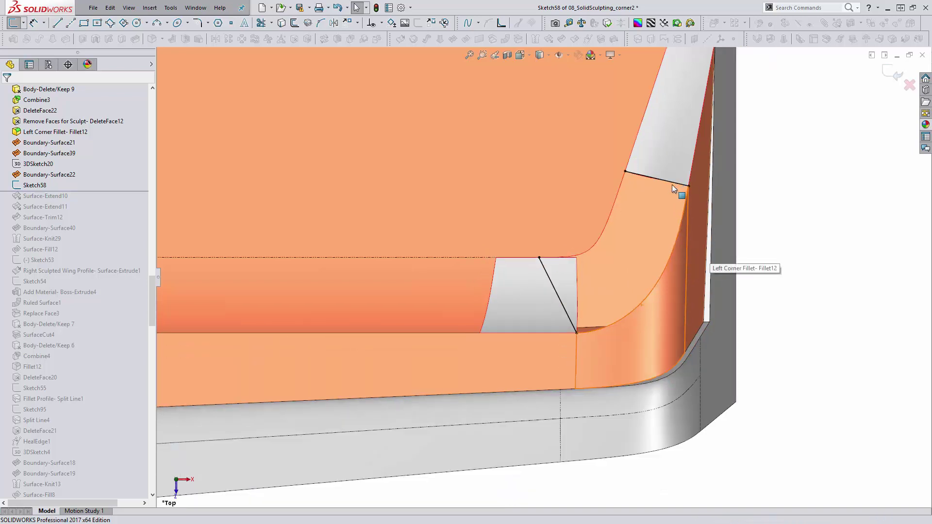
pyautogui.scroll(-6, 672, 184)
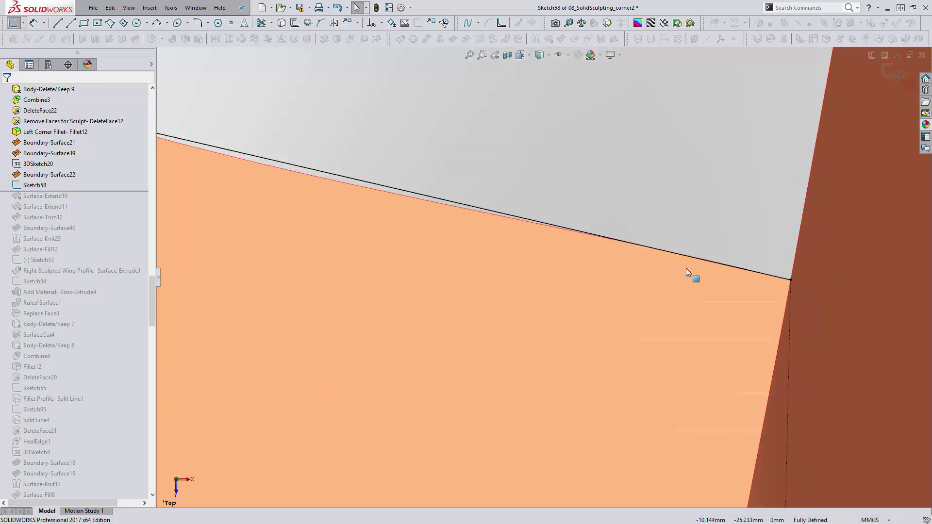
pyautogui.keyDown('ctrl'); pyautogui.moveTo(582, 287); pyautogui.dragTo(360, 232, button='middle'); pyautogui.keyUp('ctrl')
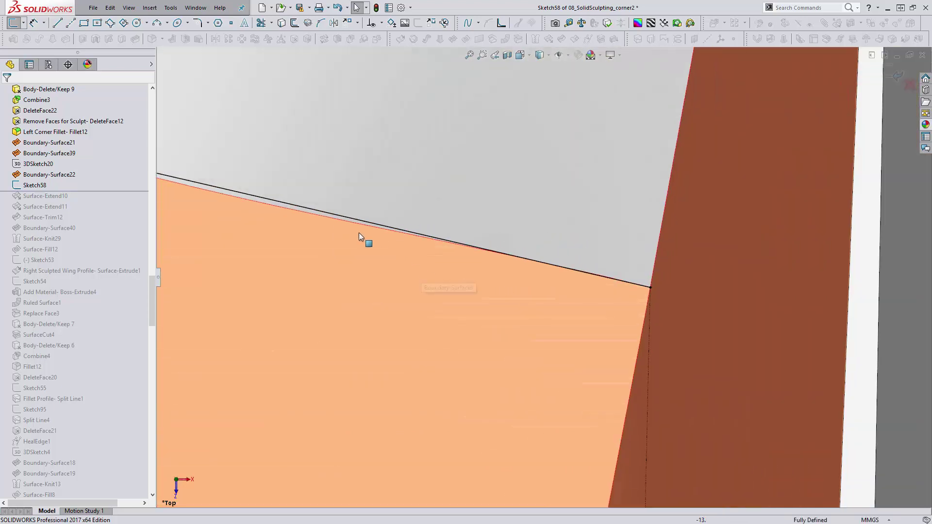
pyautogui.scroll(2, 335, 233)
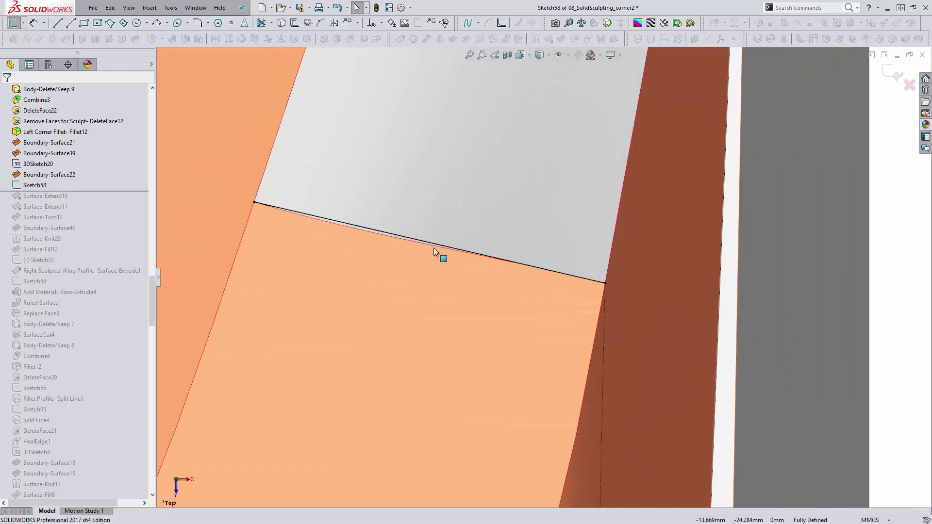
pyautogui.scroll(6, 433, 247)
pyautogui.moveTo(425, 309); pyautogui.dragTo(426, 268, button='middle')
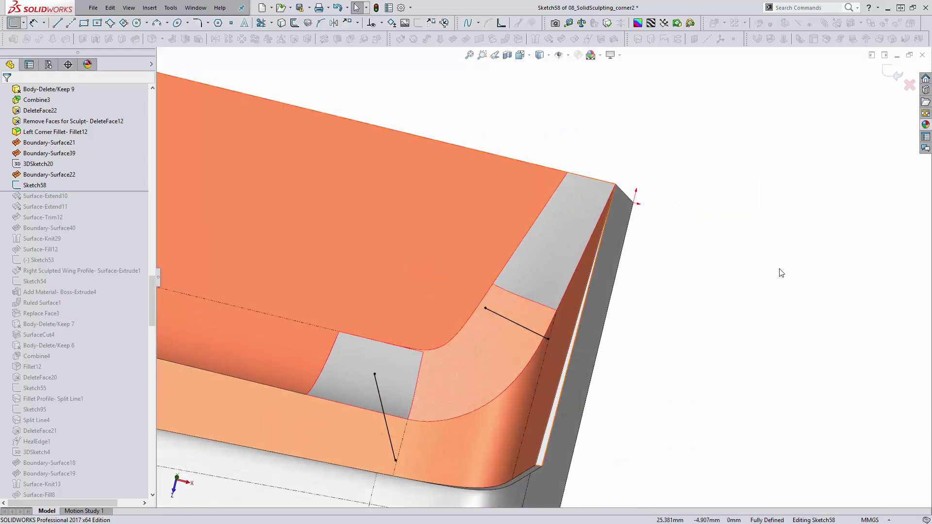
# Exit Sketch58 and orbit the model around the pocket corner
pyautogui.click(909, 85)
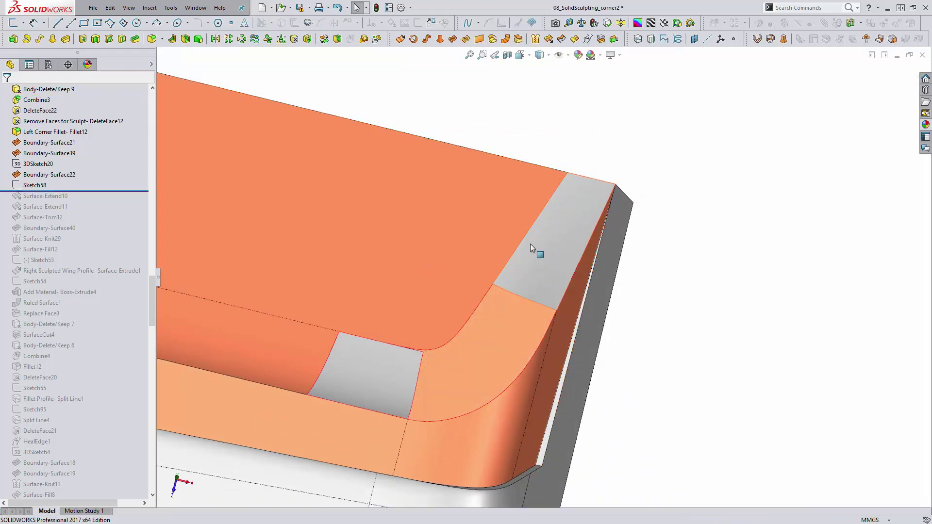
pyautogui.click(32, 187)
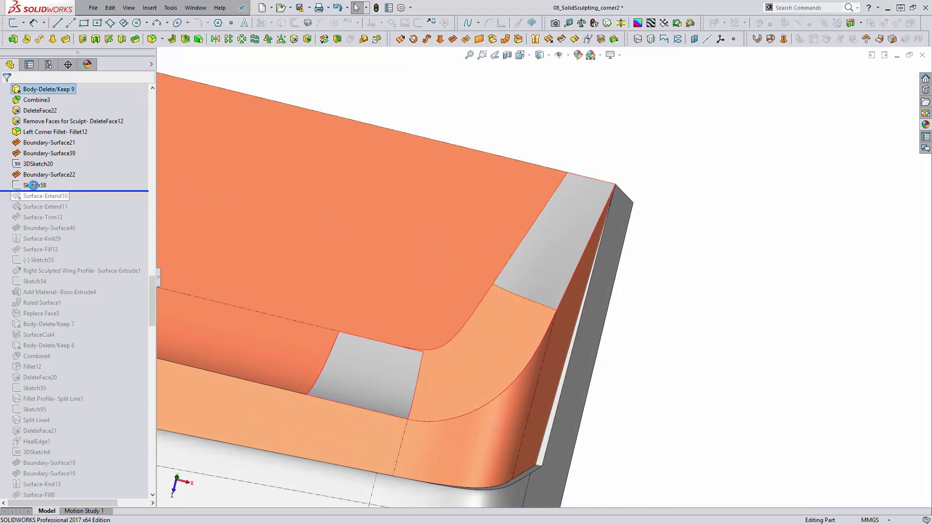
pyautogui.moveTo(294, 278); pyautogui.dragTo(281, 248, button='middle')
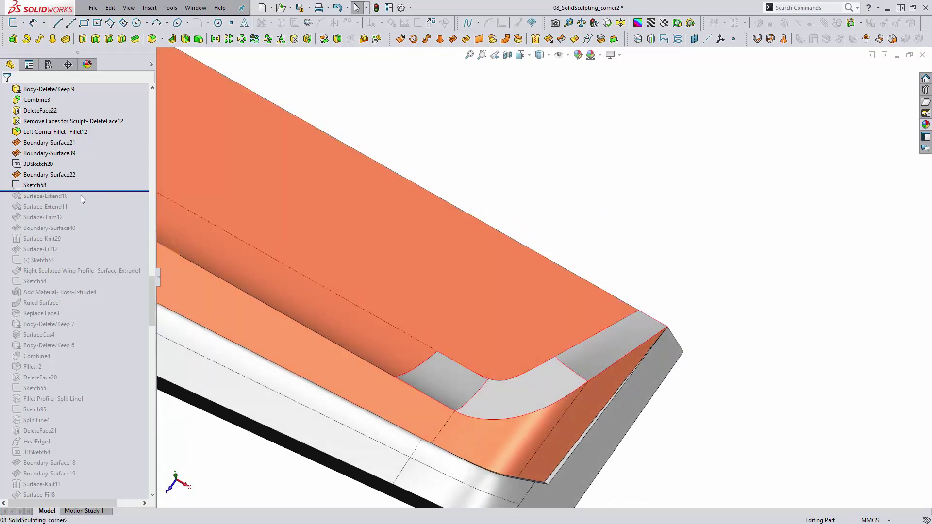
# Roll the part forward past Surface-Extend10 and Surface-Extend11, then edit Boundary-Surface40
pyautogui.moveTo(81, 191); pyautogui.dragTo(81, 201)
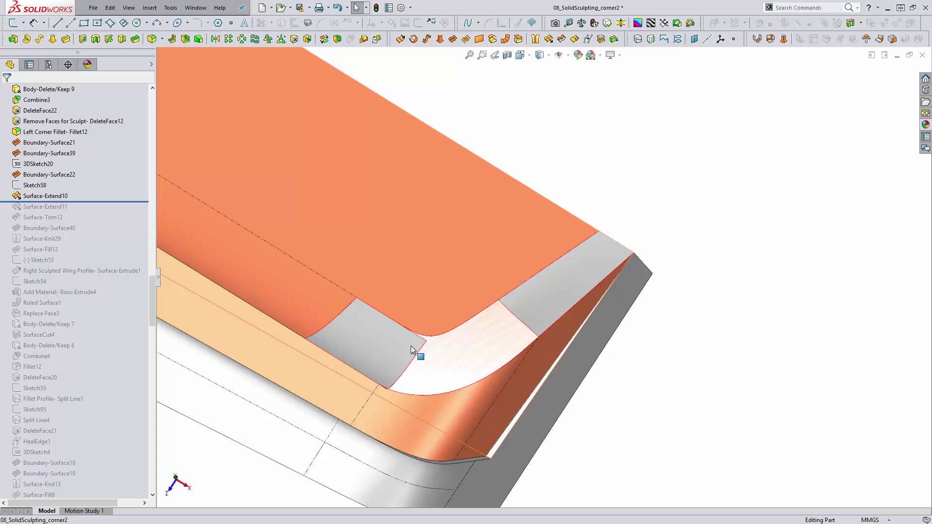
pyautogui.moveTo(74, 202); pyautogui.dragTo(77, 227)
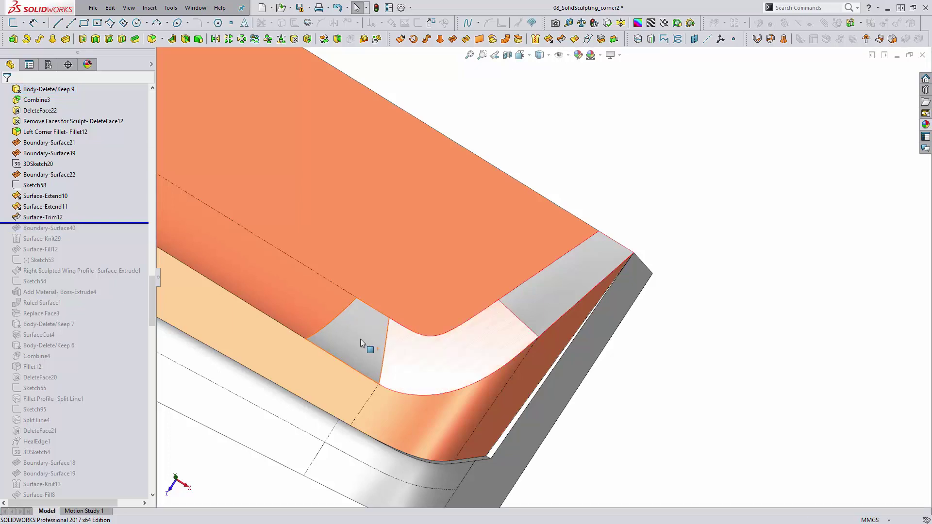
pyautogui.moveTo(361, 339); pyautogui.dragTo(358, 317, button='middle')
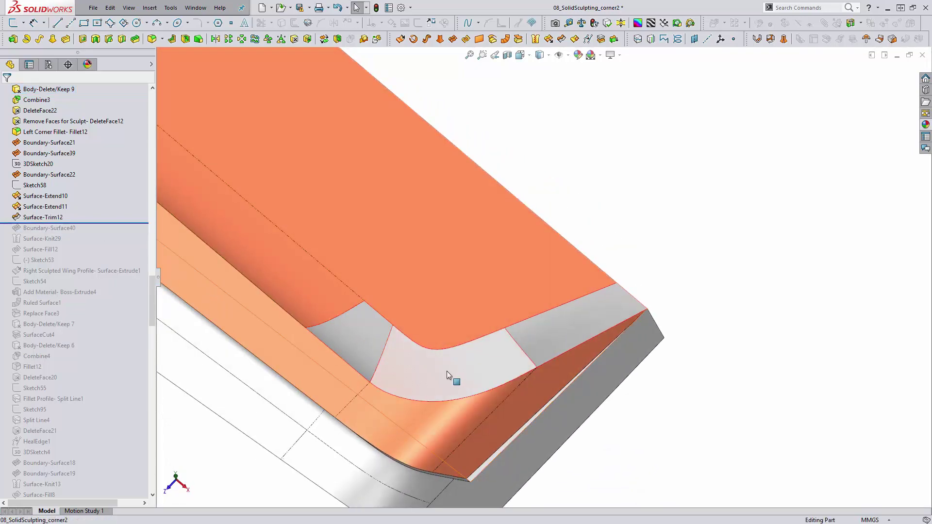
pyautogui.moveTo(446, 372); pyautogui.dragTo(469, 322, button='middle')
pyautogui.scroll(-3, 505, 293)
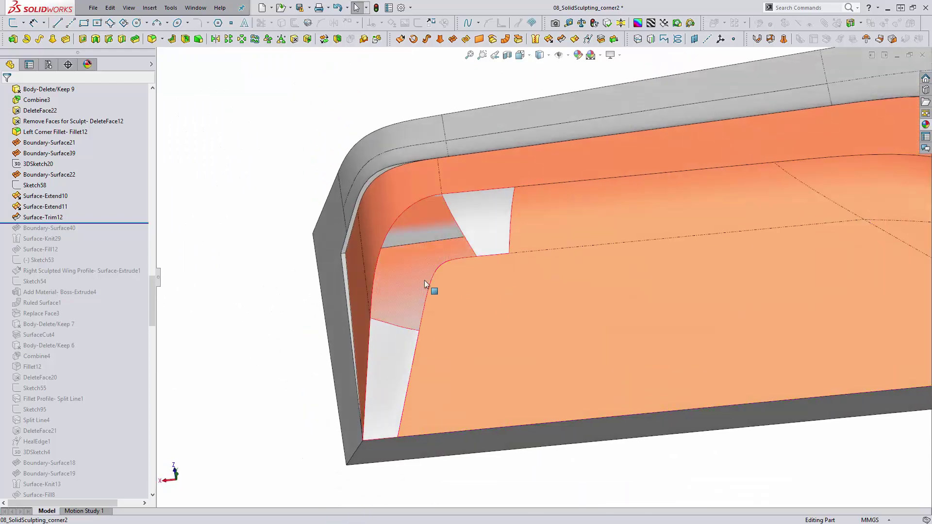
pyautogui.click(84, 224)
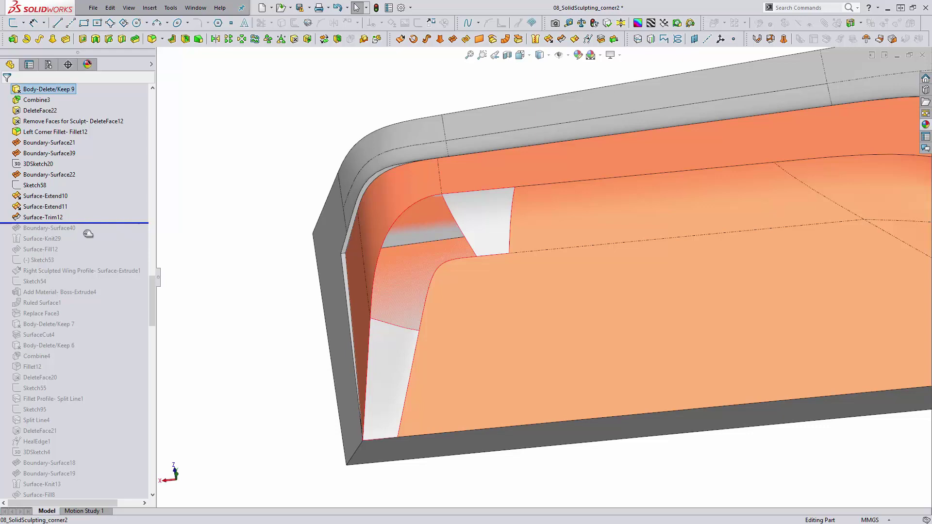
# Inspect the Direction 1 and Direction 2 curve end conditions against the boundary preview
pyautogui.moveTo(475, 295); pyautogui.dragTo(437, 274, button='middle')
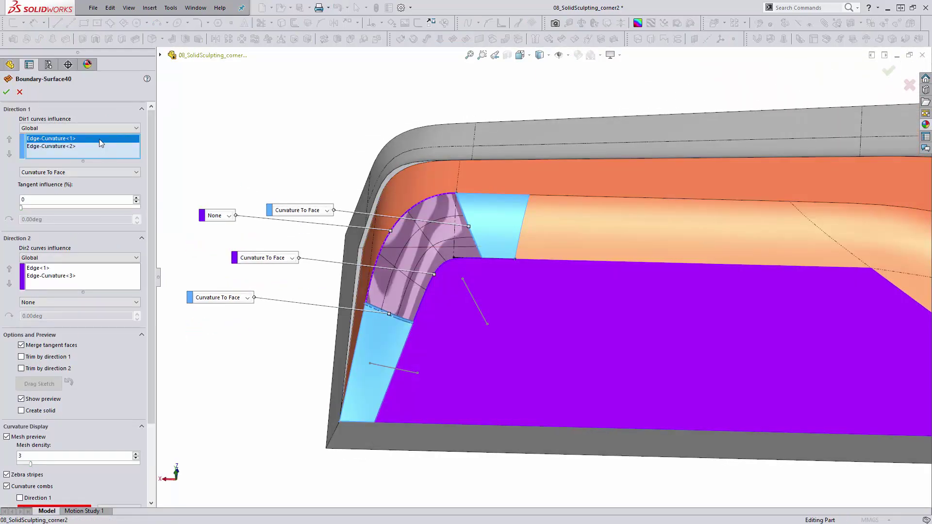
pyautogui.click(89, 149)
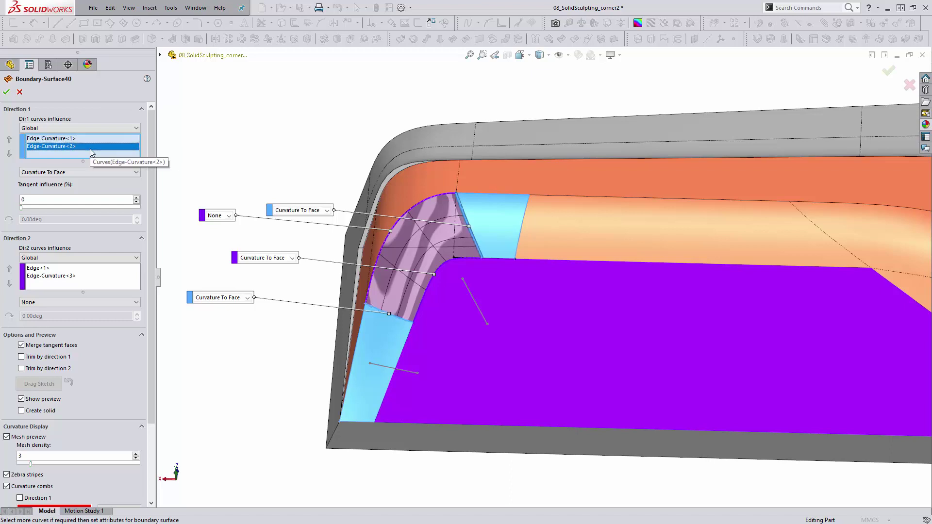
pyautogui.click(43, 269)
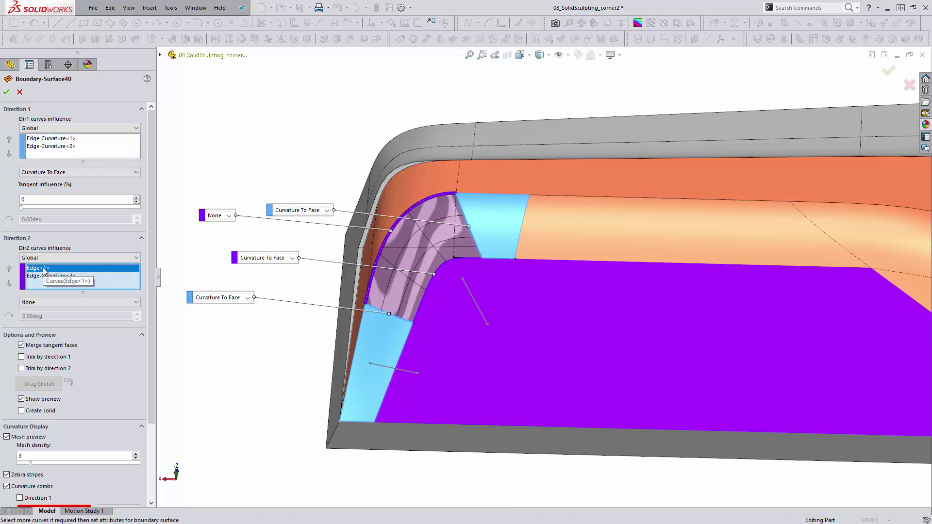
pyautogui.click(49, 276)
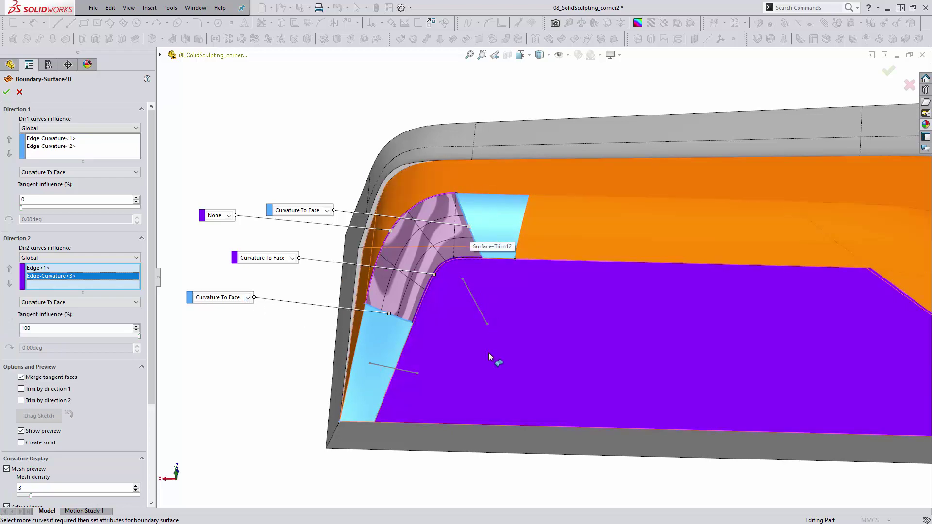
pyautogui.moveTo(489, 352); pyautogui.dragTo(488, 328, button='middle')
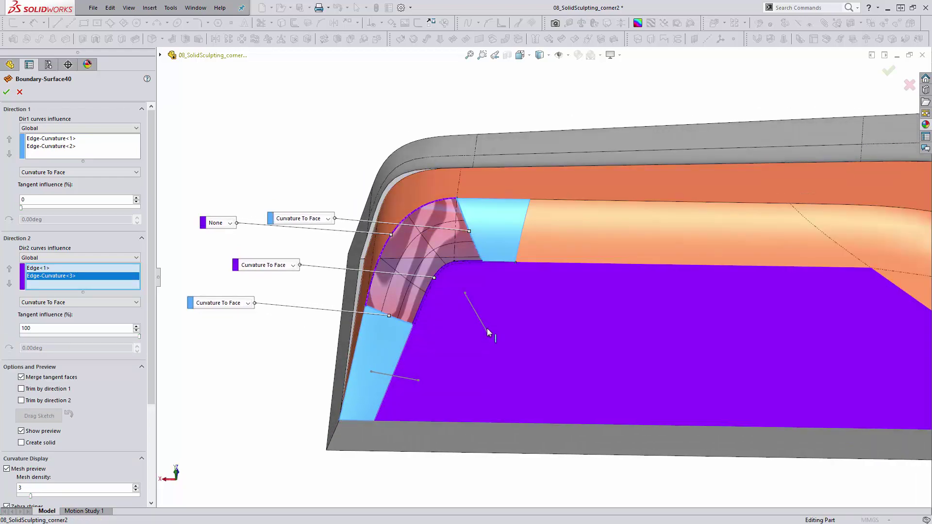
# Set both the upper and lower Direction 1 curve end conditions to None
pyautogui.click(328, 221)
pyautogui.click(328, 221)
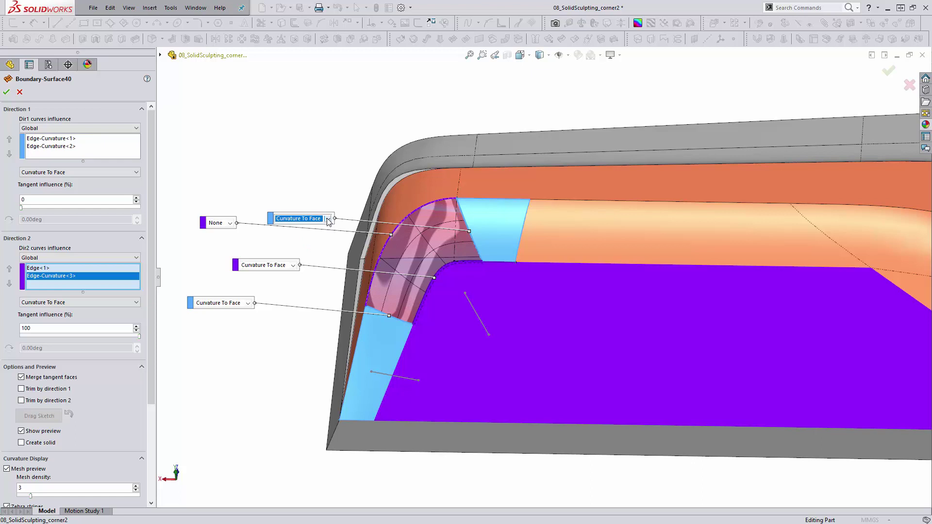
pyautogui.click(328, 221)
pyautogui.click(296, 230)
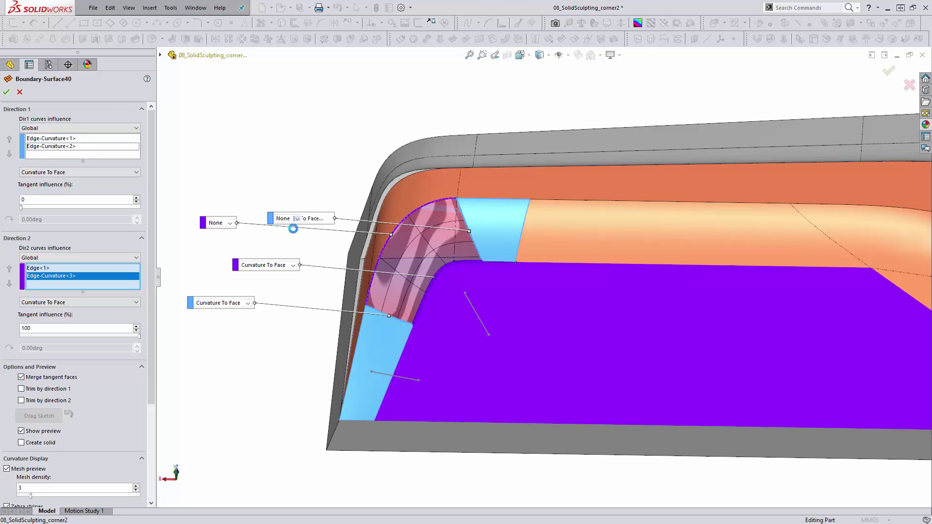
pyautogui.click(247, 306)
pyautogui.click(224, 313)
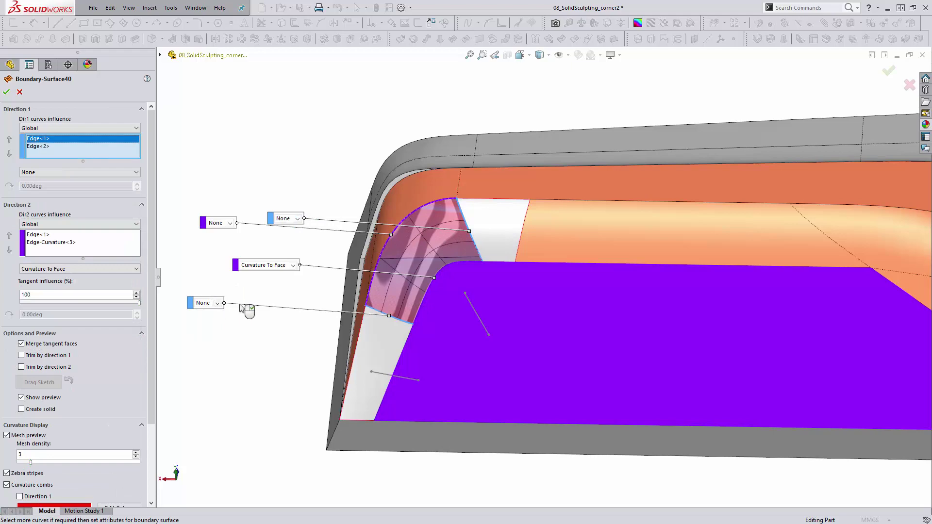
# Accept Boundary-Surface40 and roll the part forward past Surface-Knit29 to view the corner
pyautogui.click(7, 92)
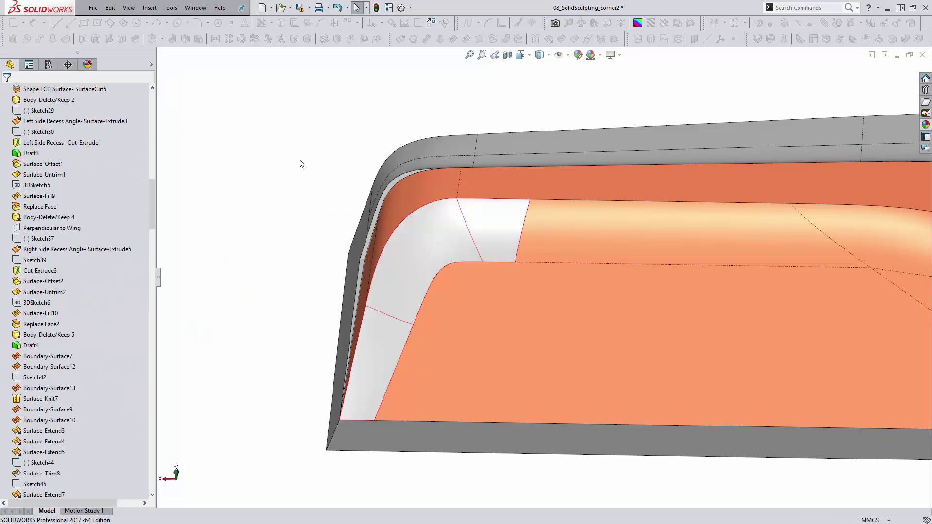
pyautogui.scroll(-15, 135, 267)
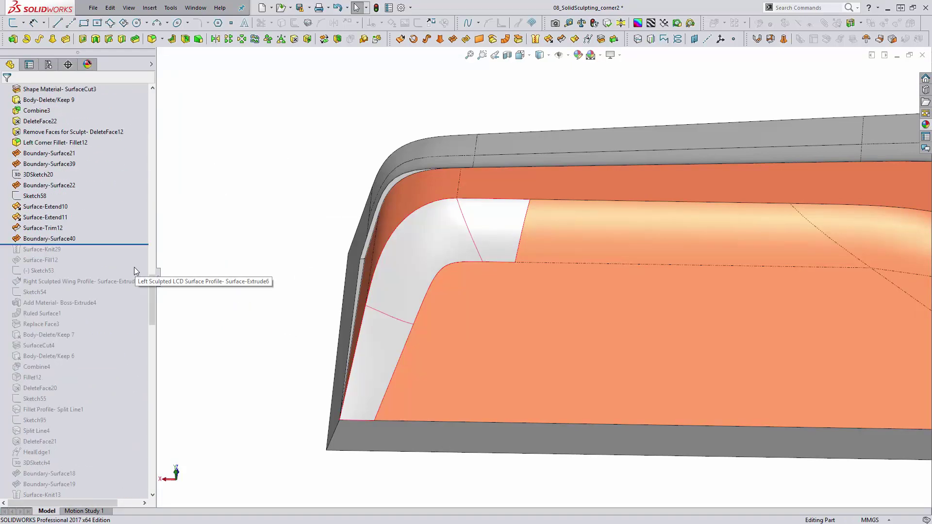
pyautogui.moveTo(100, 245); pyautogui.dragTo(97, 256)
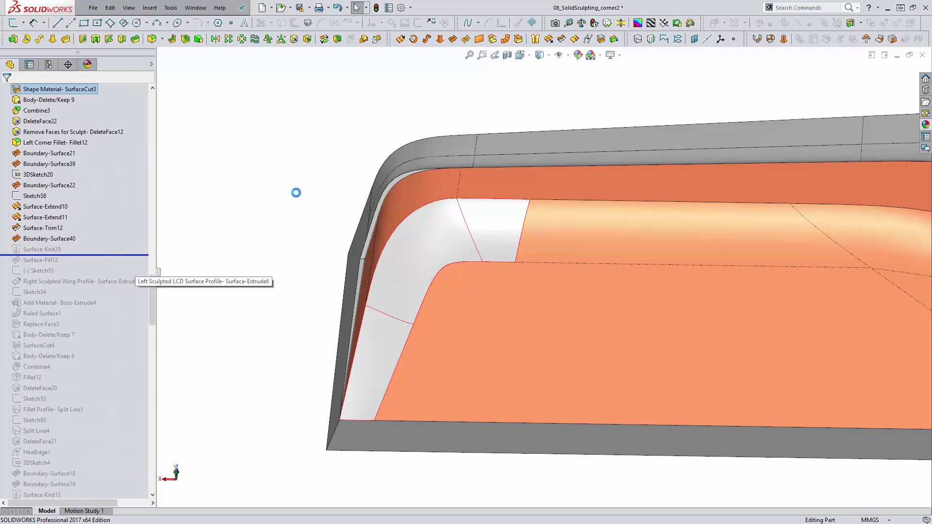
pyautogui.moveTo(424, 339); pyautogui.dragTo(470, 330, button='middle')
pyautogui.moveTo(475, 275); pyautogui.dragTo(476, 272, button='middle')
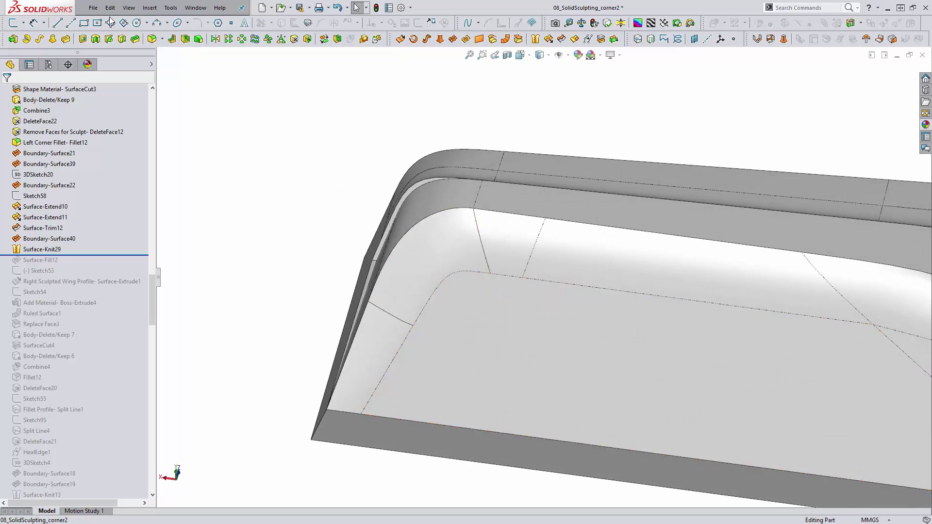
# Keep tangent edges displayed as phantom lines
pyautogui.click(129, 7)
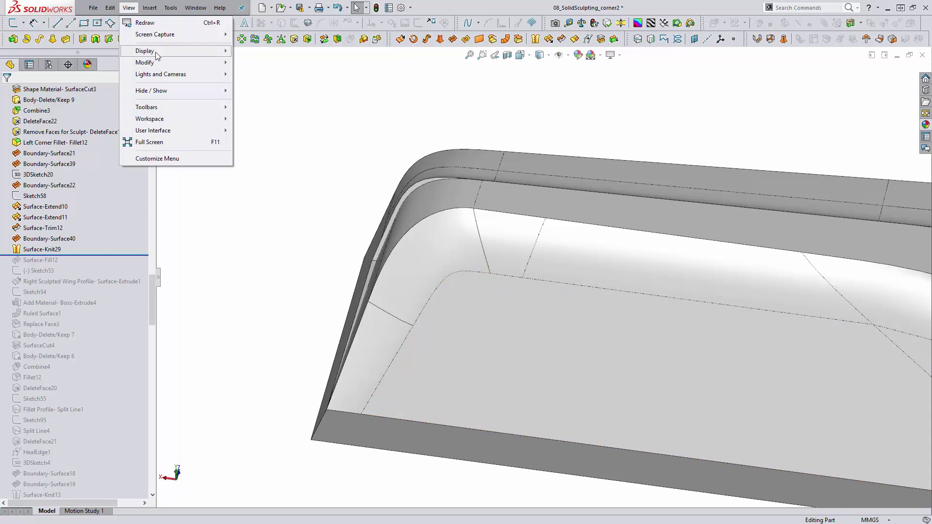
pyautogui.moveTo(146, 51)
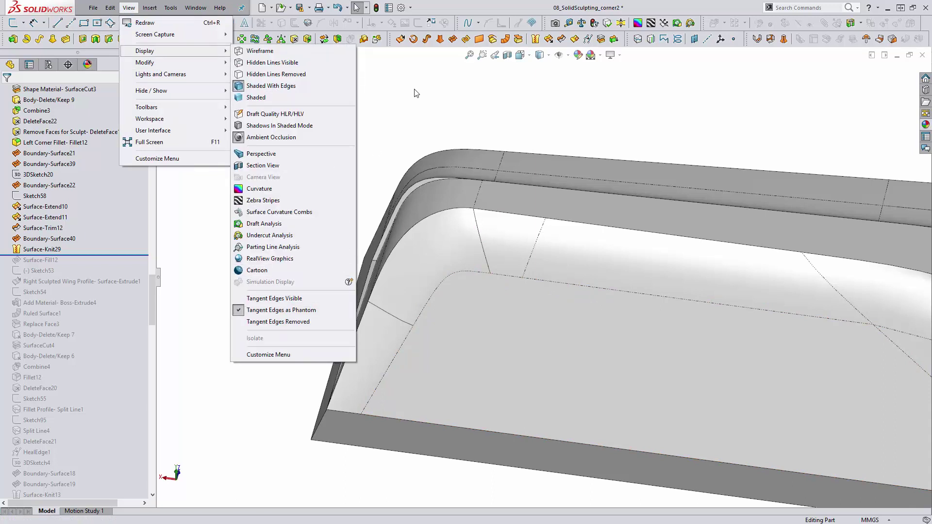
pyautogui.click(309, 310)
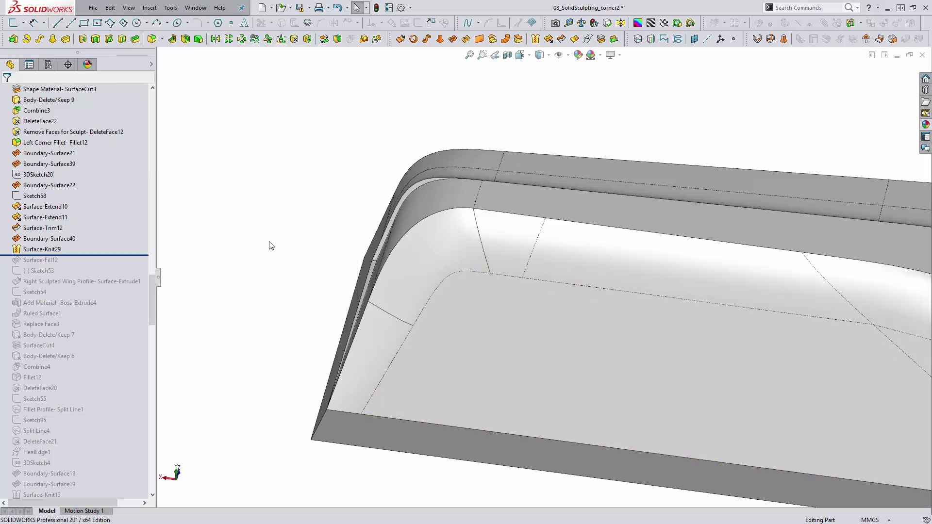
# Select the corner boundary surface face and edit its Boundary-Surface40 feature
pyautogui.click(383, 313)
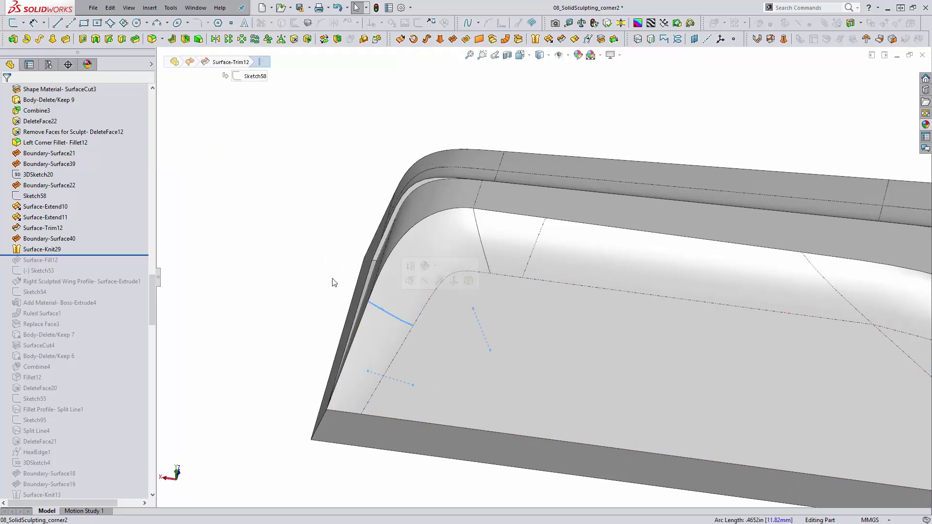
pyautogui.click(329, 277)
pyautogui.click(459, 261)
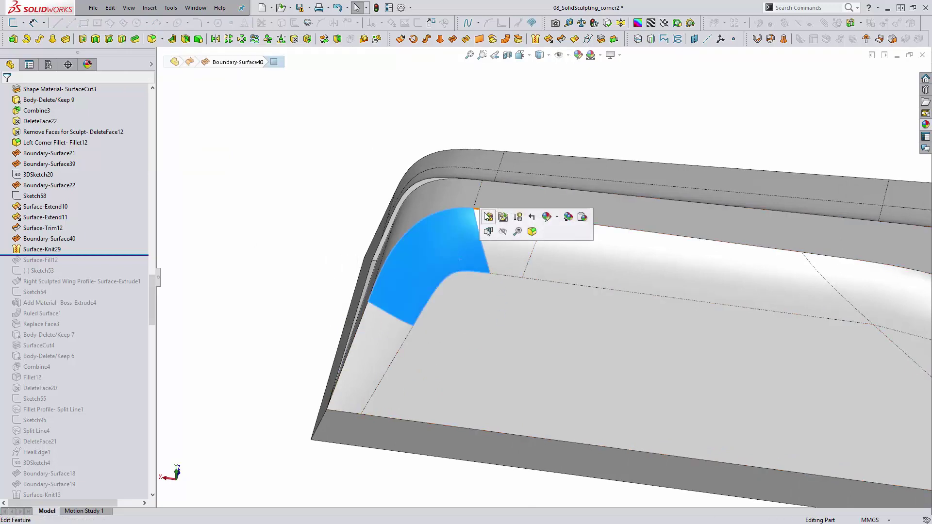
pyautogui.click(486, 214)
# Set the top and bottom Direction 1 curves to Curvature To Face, dismissing the mismatch warnings
pyautogui.click(511, 144)
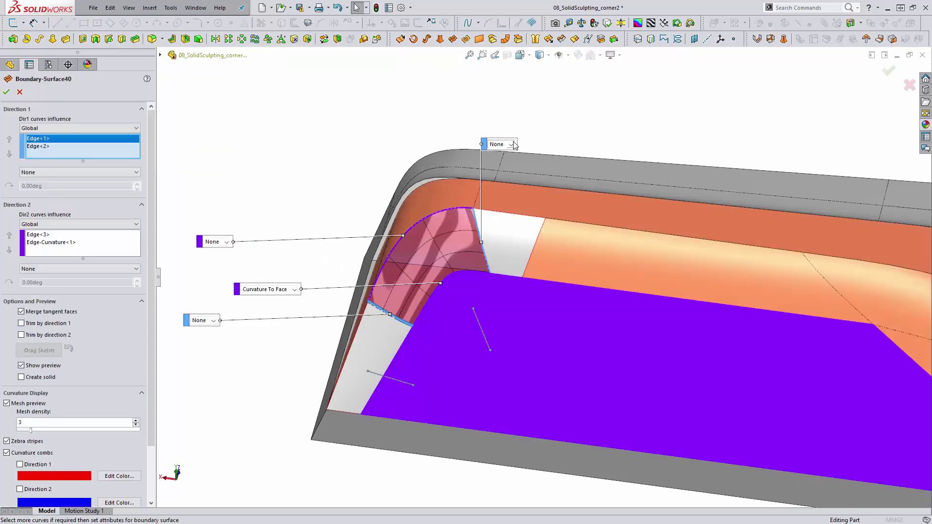
pyautogui.click(511, 172)
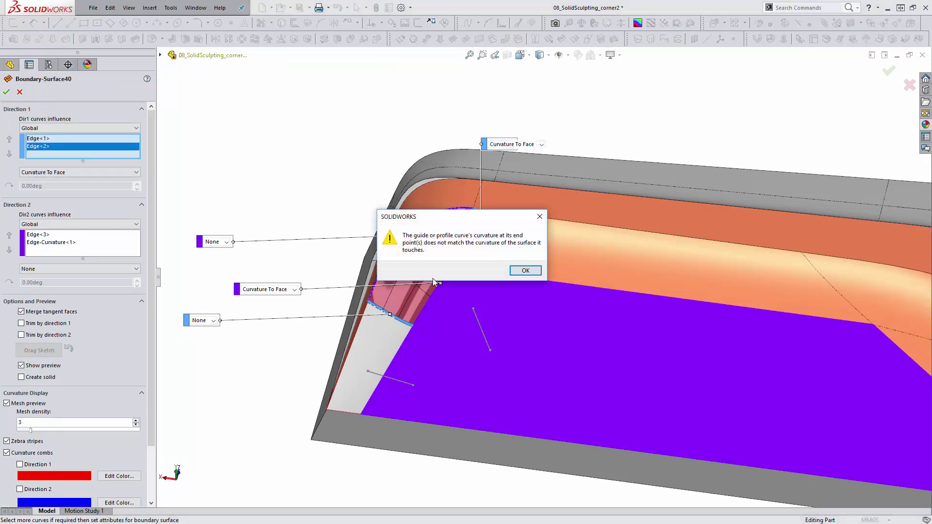
pyautogui.click(526, 271)
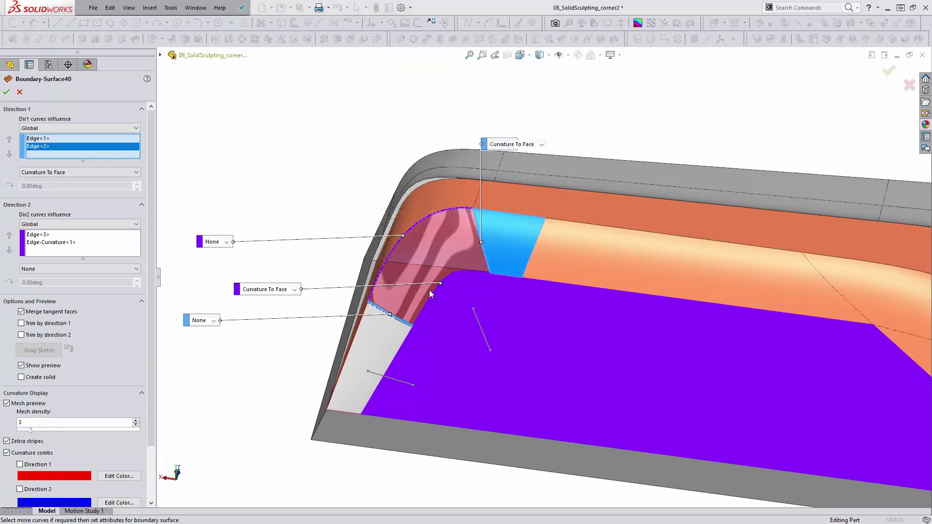
pyautogui.click(213, 321)
pyautogui.click(214, 348)
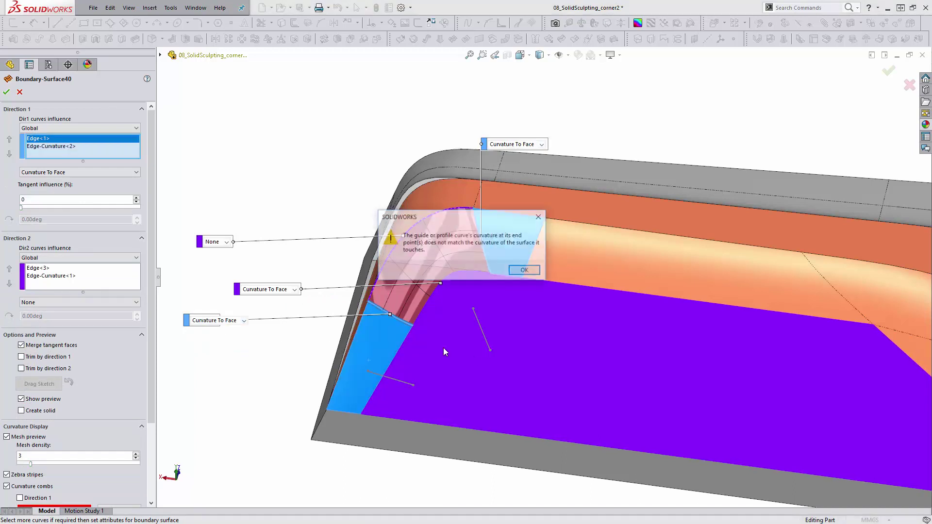
pyautogui.click(526, 271)
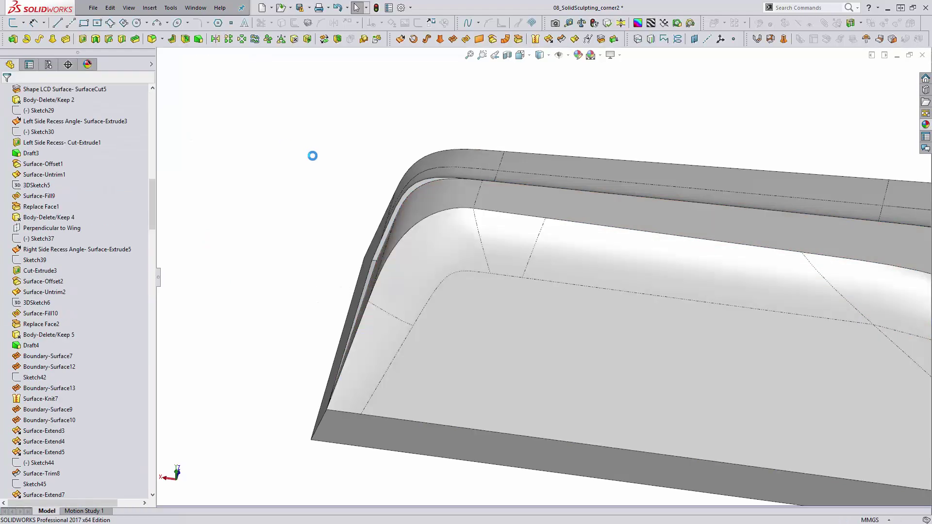
# Orbit the part to review the rebuilt pocket corner
pyautogui.moveTo(460, 357); pyautogui.dragTo(468, 323, button='middle')
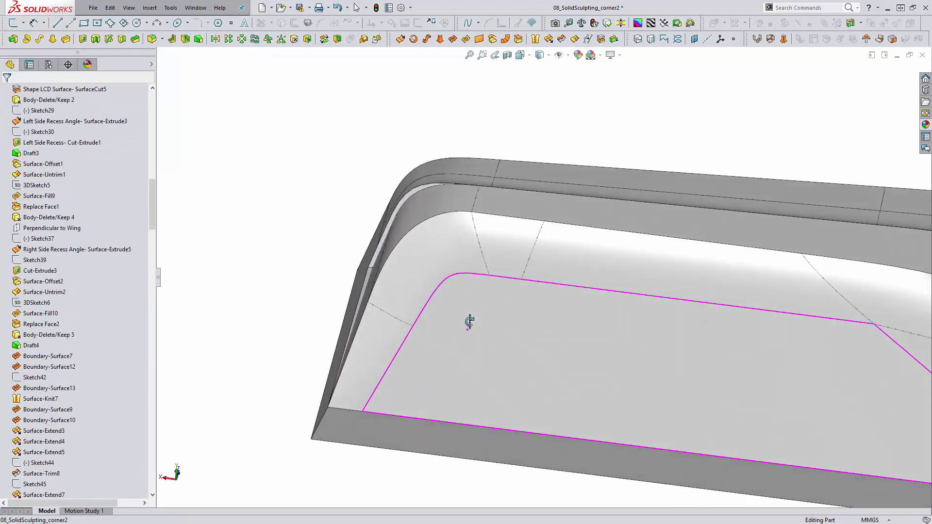